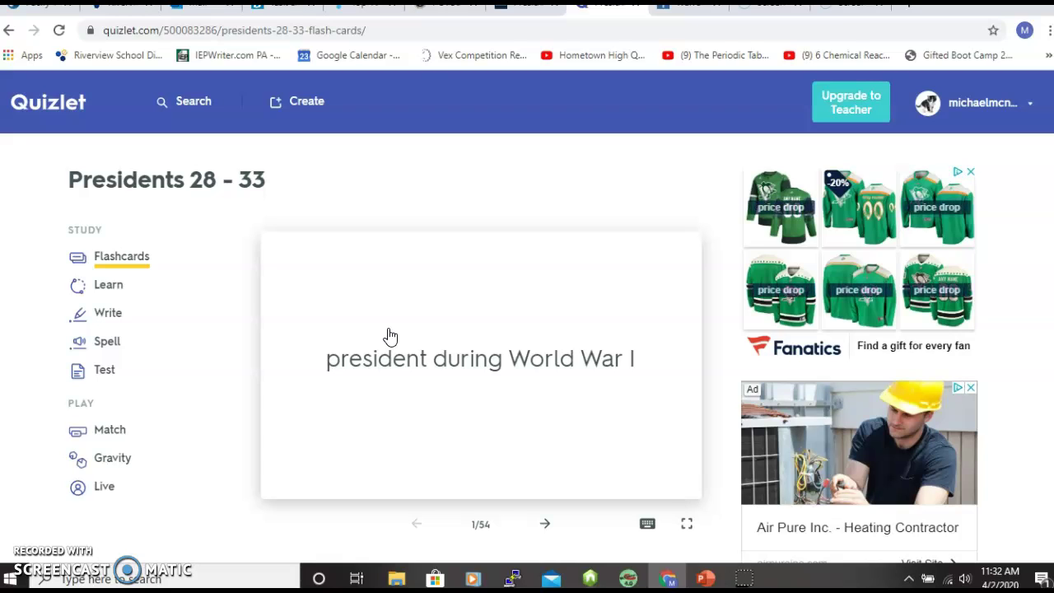
Open the print options for the Presidents 28 - 33 flashcard set
click(363, 318)
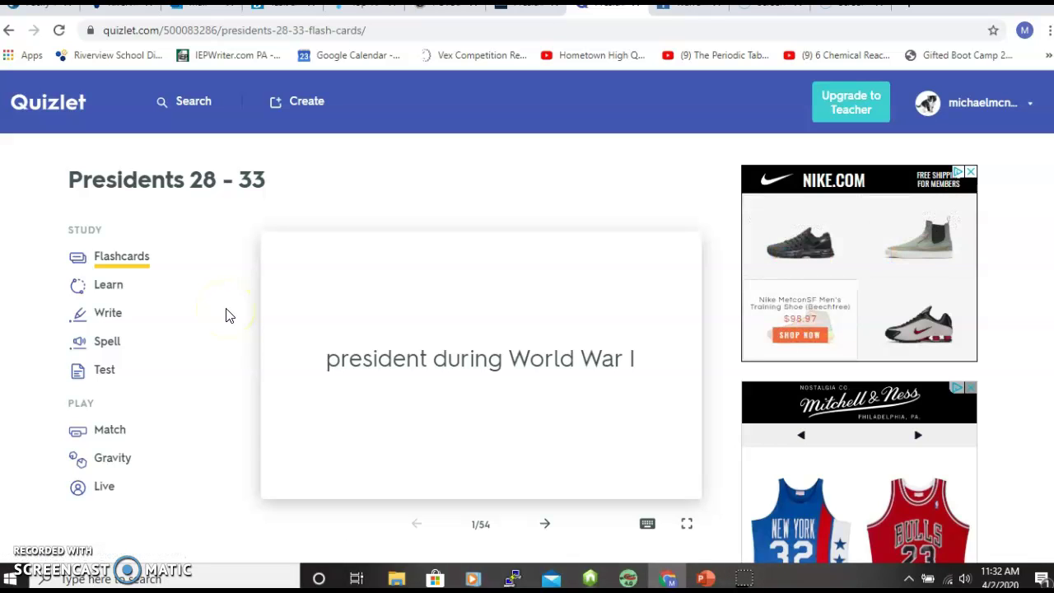
scroll(229, 315, down, 1)
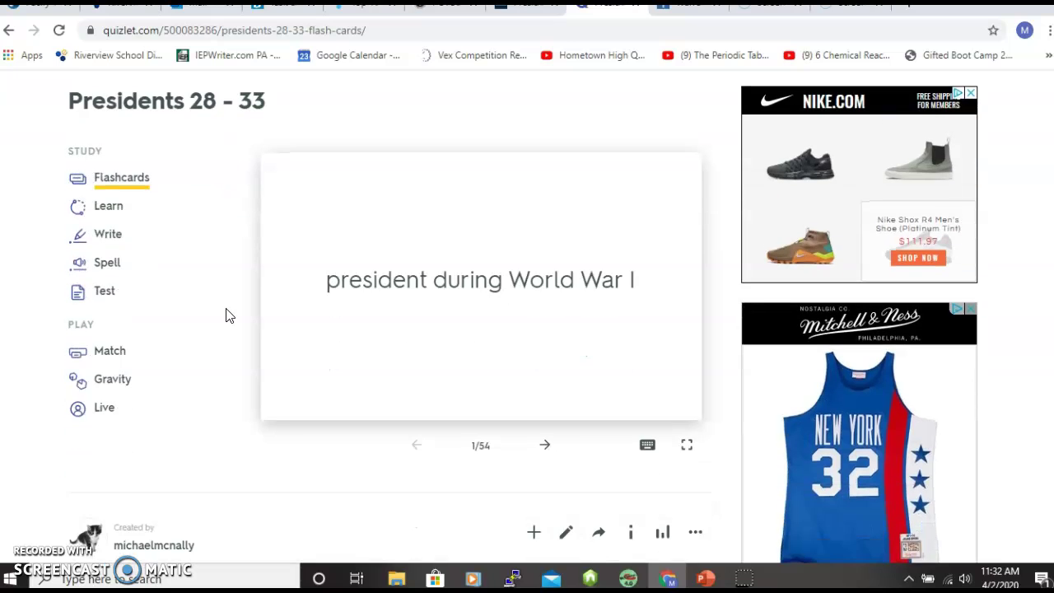
scroll(229, 315, down, 1)
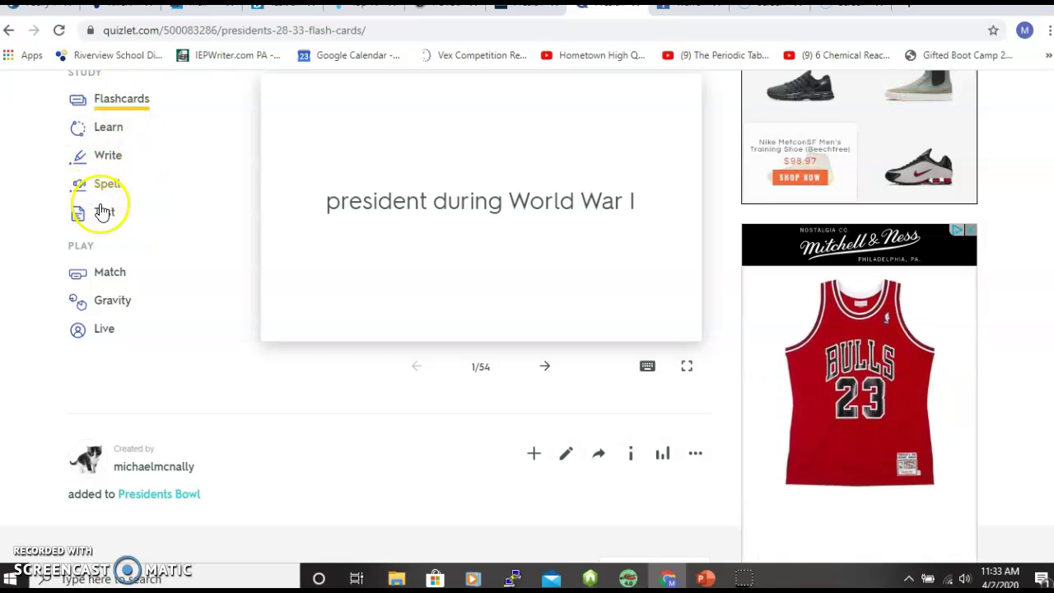
click(696, 455)
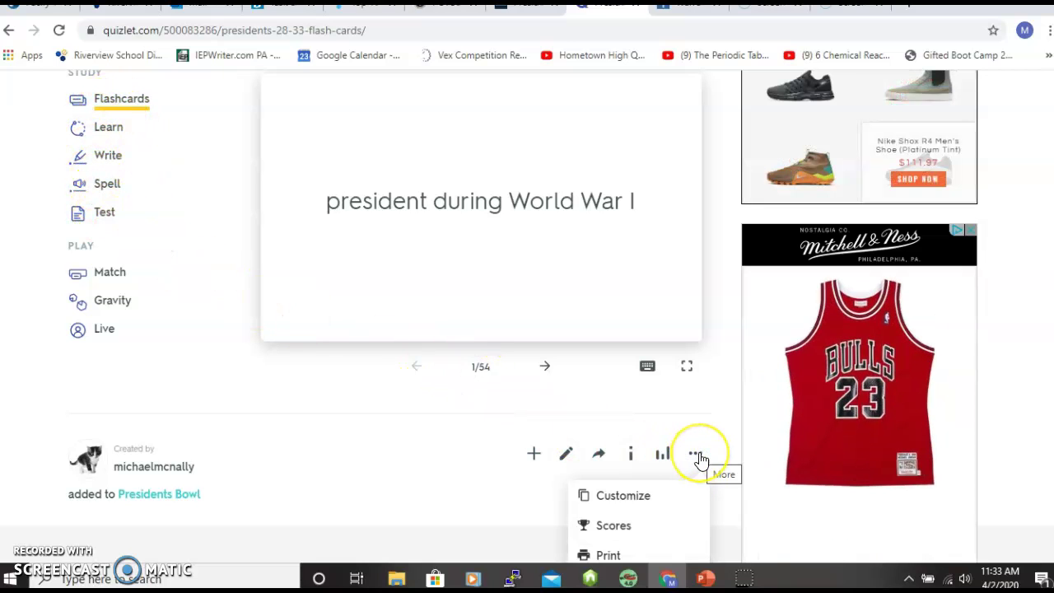
scroll(700, 460, down, 1)
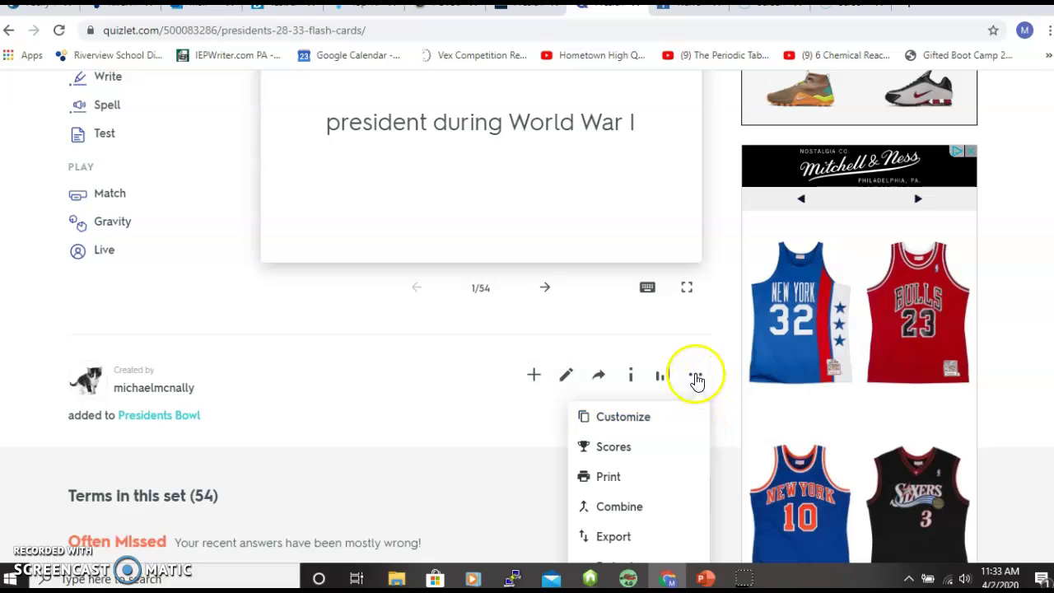
click(609, 481)
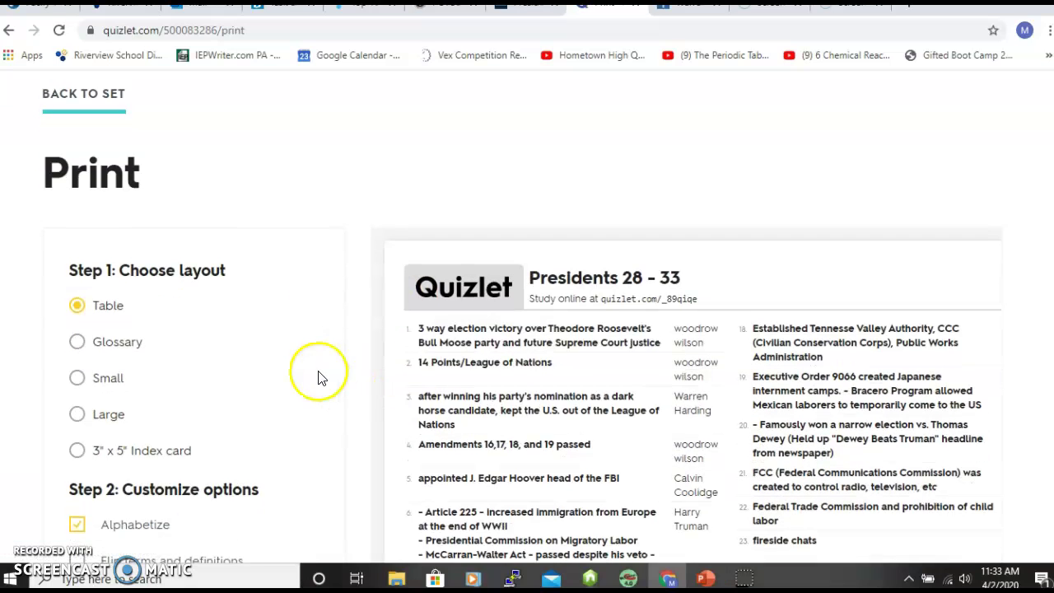
Preview the Glossary, Small and Large print layouts, and leave the Small layout selected
scroll(320, 377, down, 1)
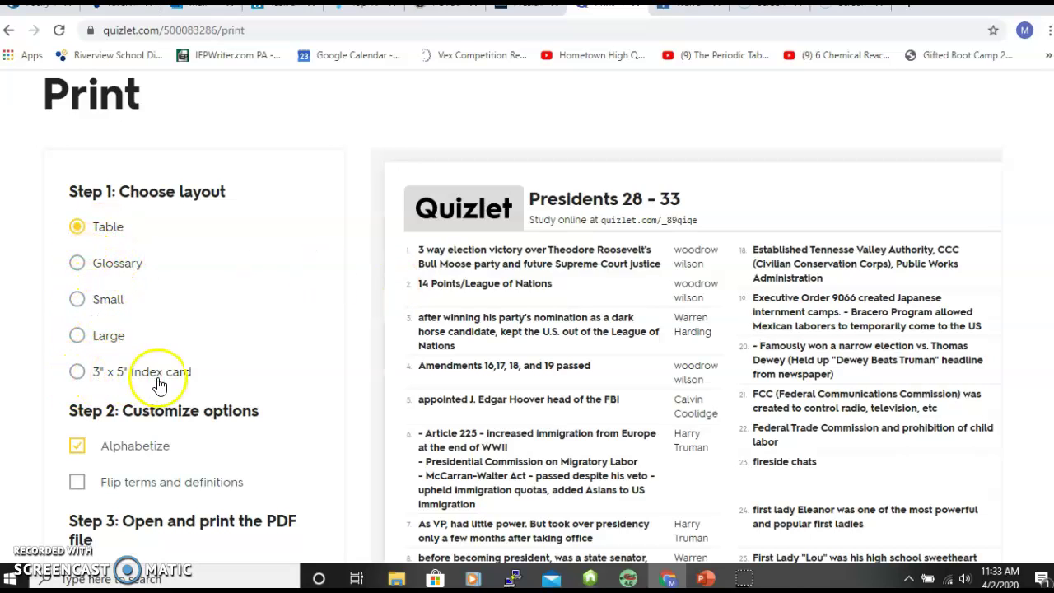
click(77, 268)
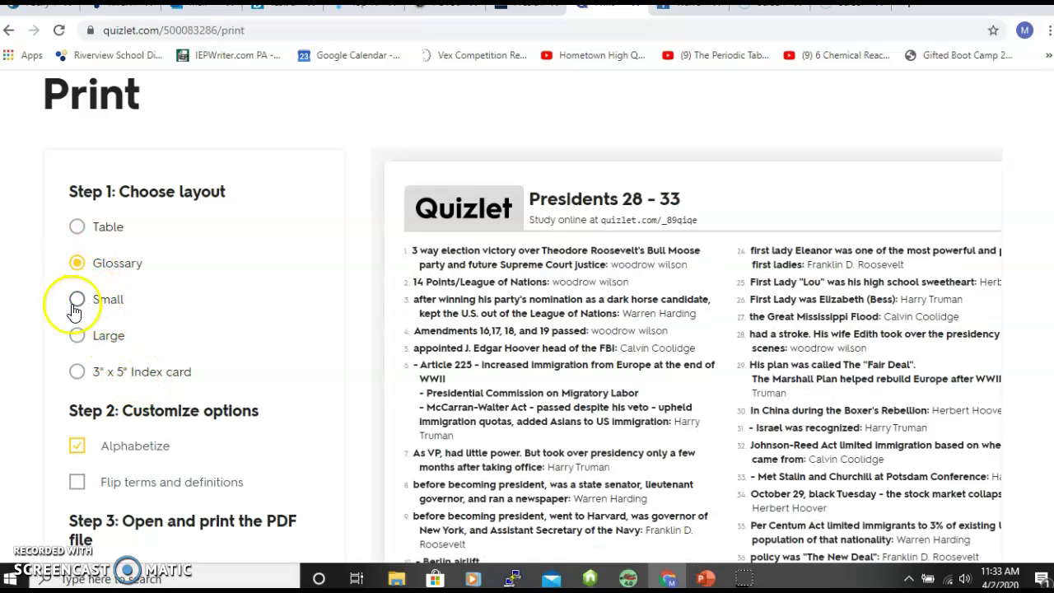
click(77, 299)
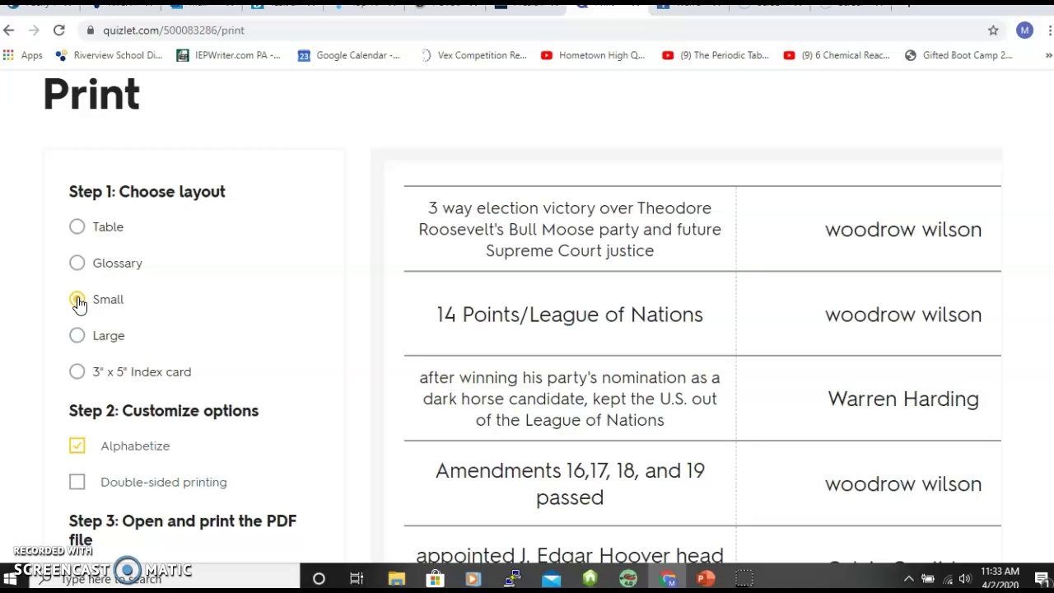
click(76, 336)
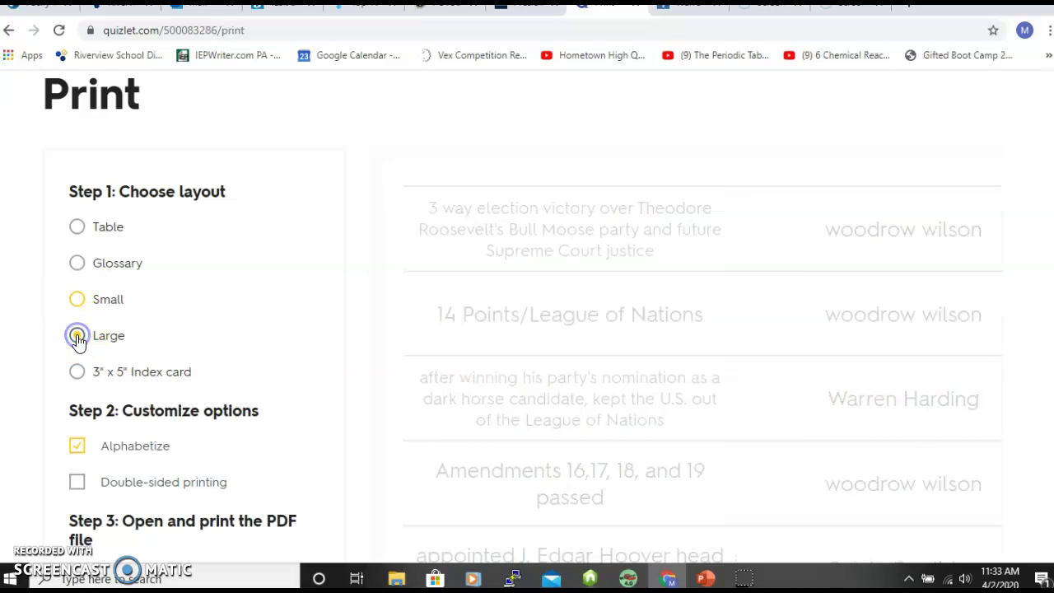
click(84, 305)
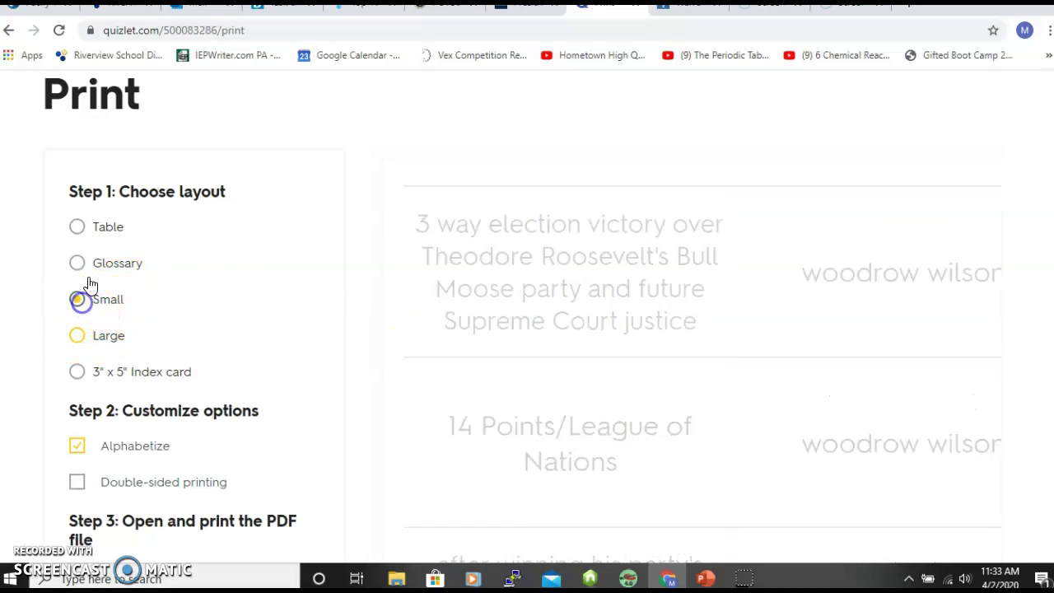
Look through the flashcard pages in the Small layout's print preview and return to the set
scroll(466, 286, down, 5)
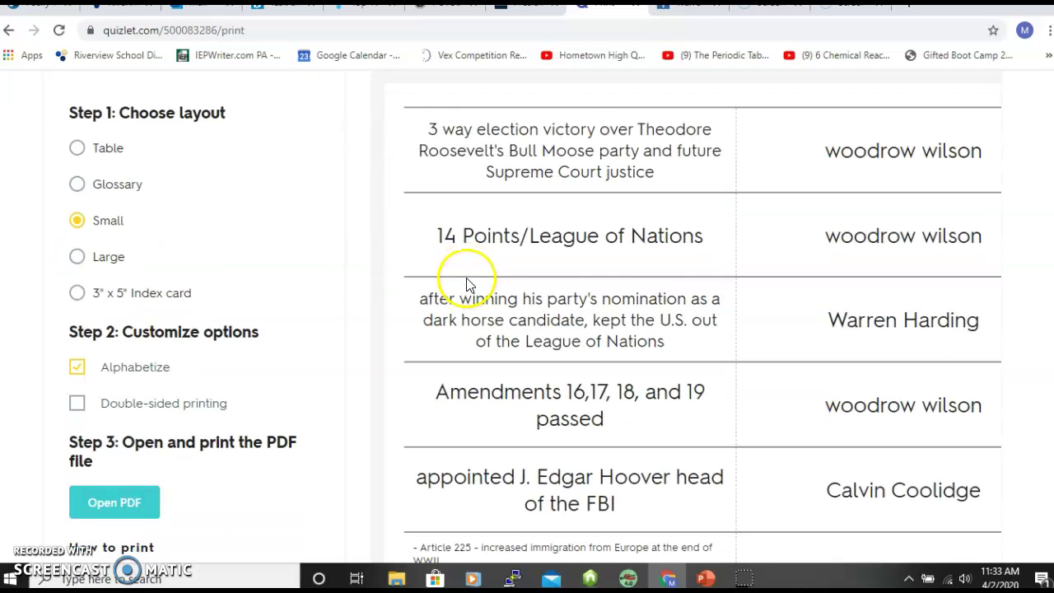
scroll(465, 285, down, 6)
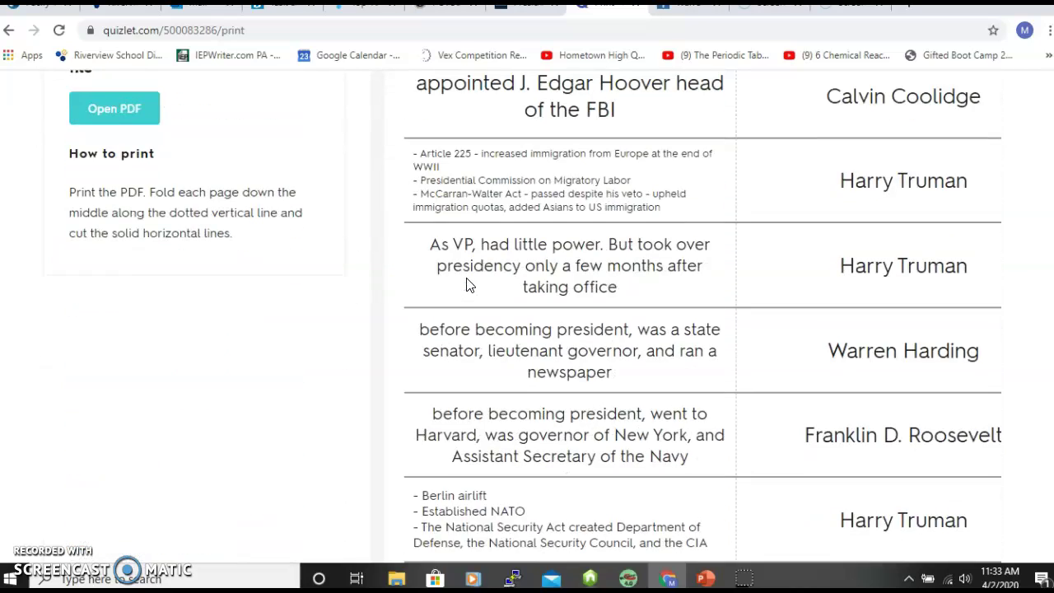
scroll(466, 288, down, 4)
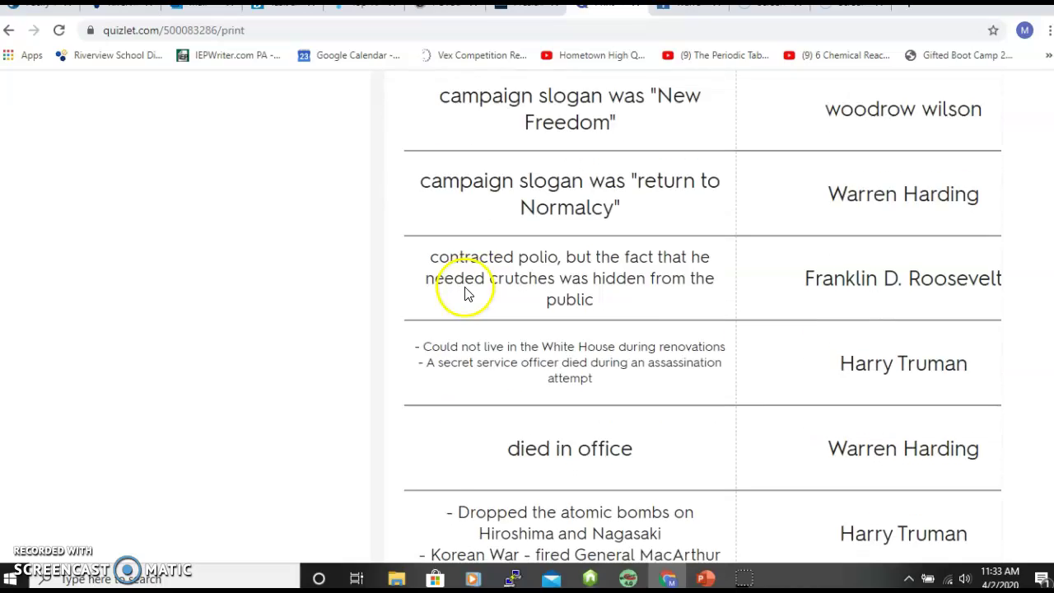
scroll(466, 290, up, 2)
scroll(466, 291, up, 13)
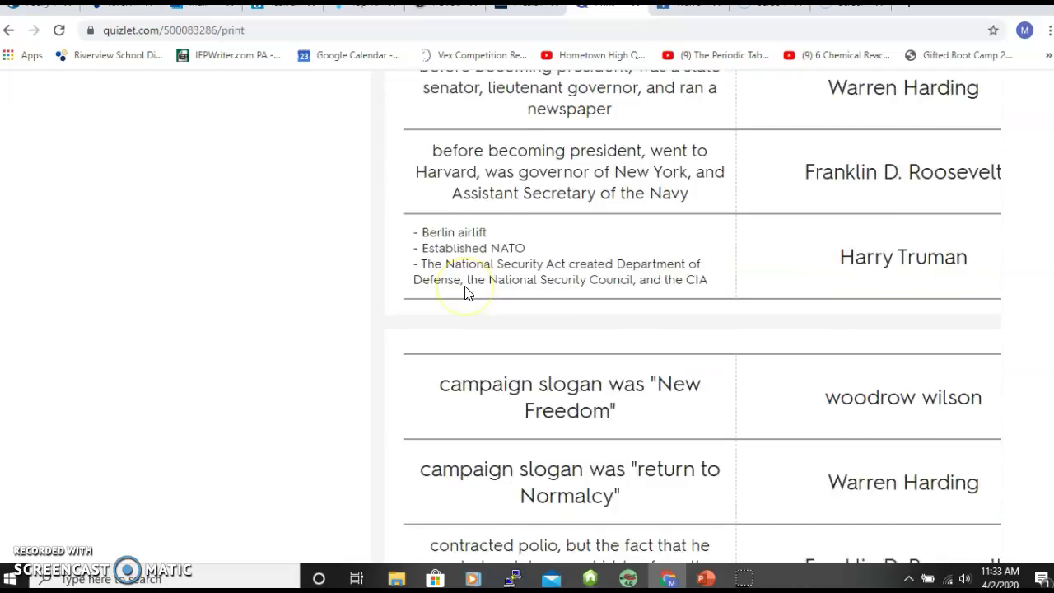
scroll(467, 286, up, 2)
click(510, 293)
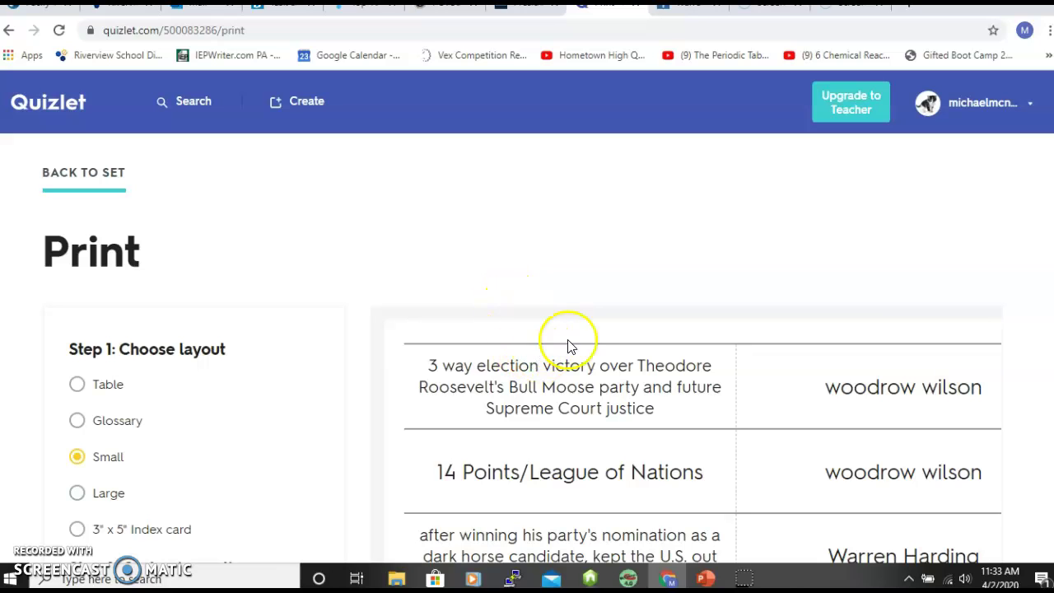
click(89, 178)
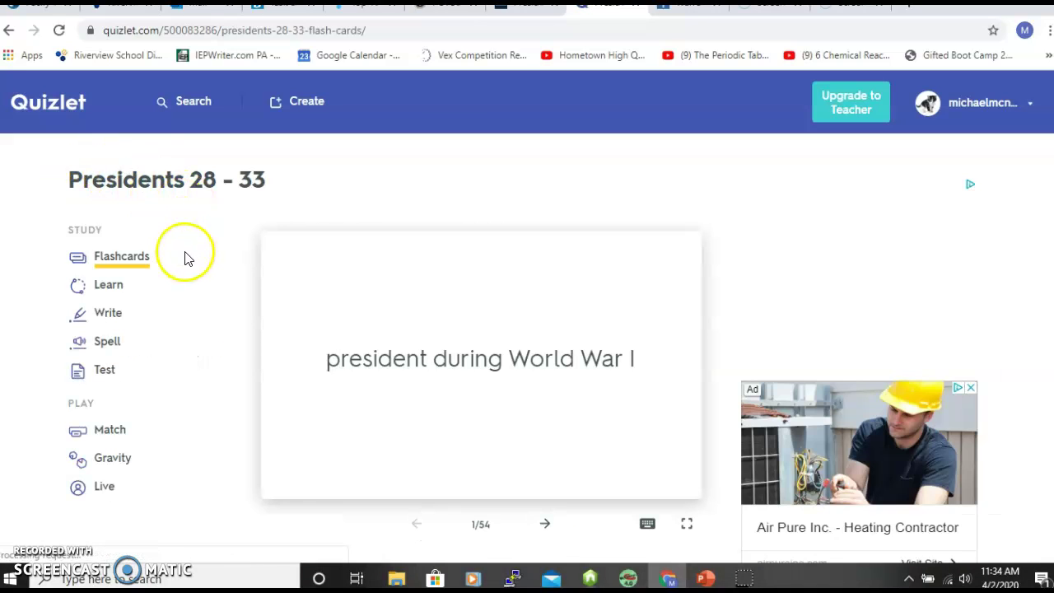
Start Learn mode, answer "14 Points/League of Nations" with woodrow wilson, and return to the set
click(108, 293)
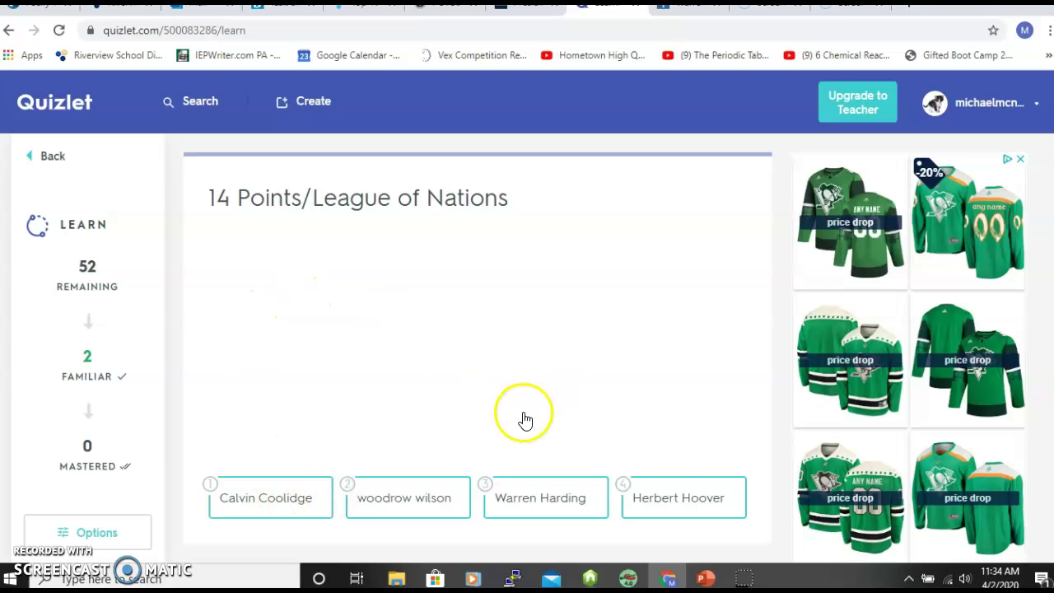
click(419, 508)
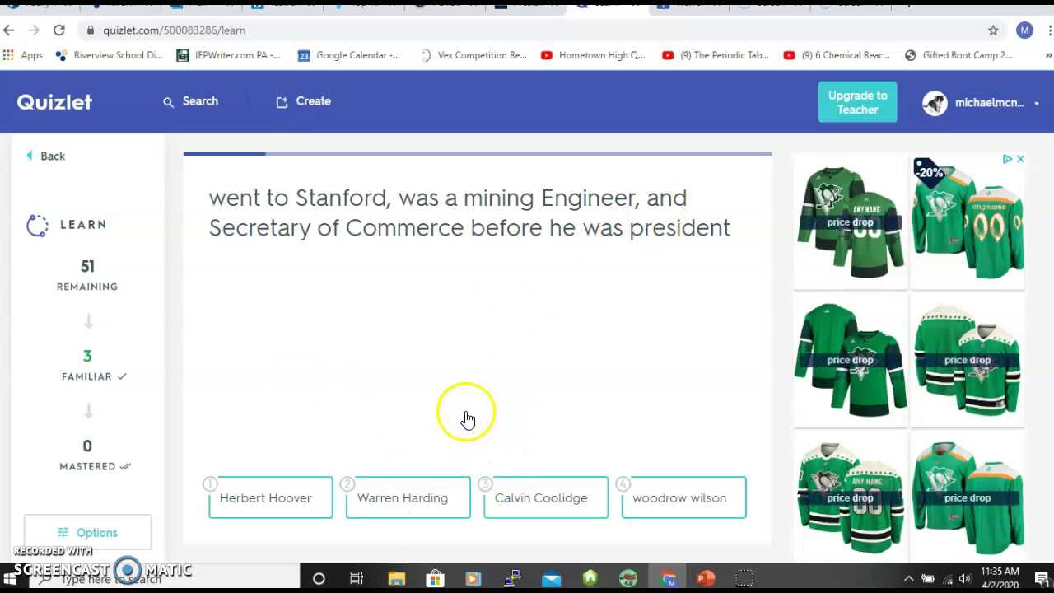
click(46, 156)
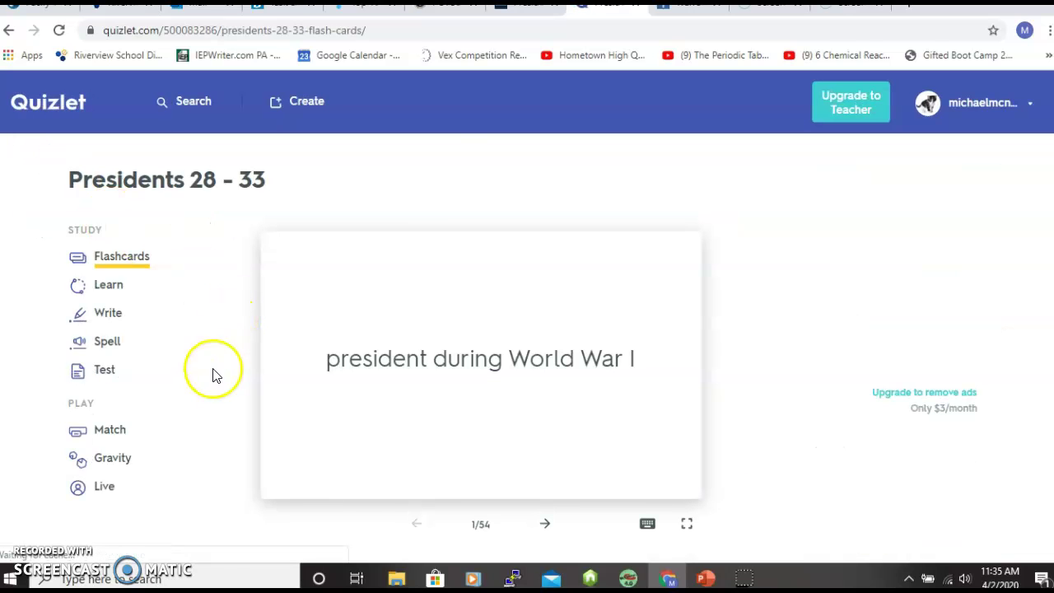
Start the Match game and pair a Warren Harding tile with the Teapot Dome Scandal tile
click(110, 431)
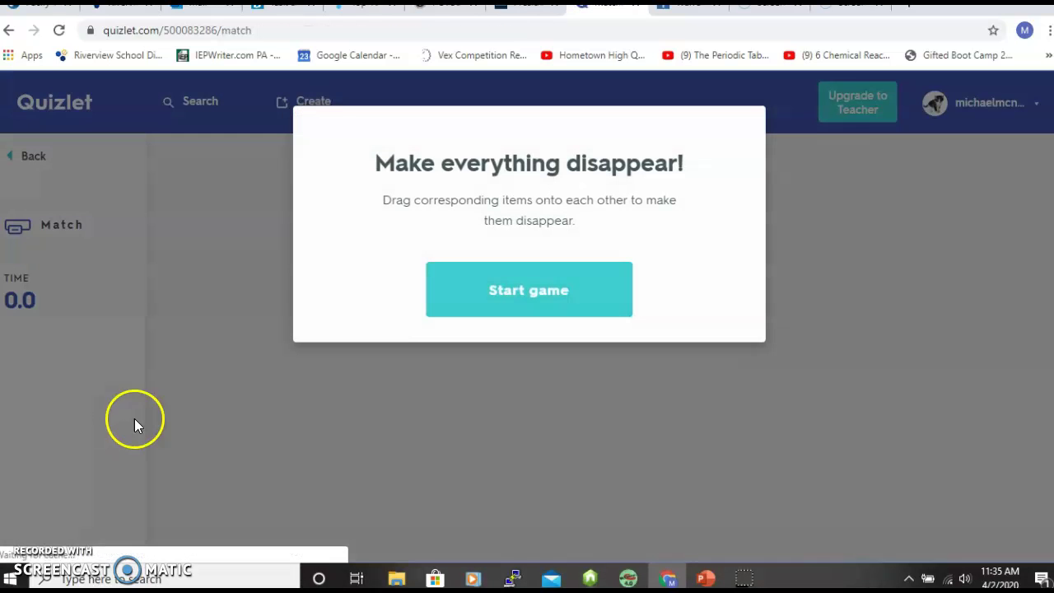
click(501, 291)
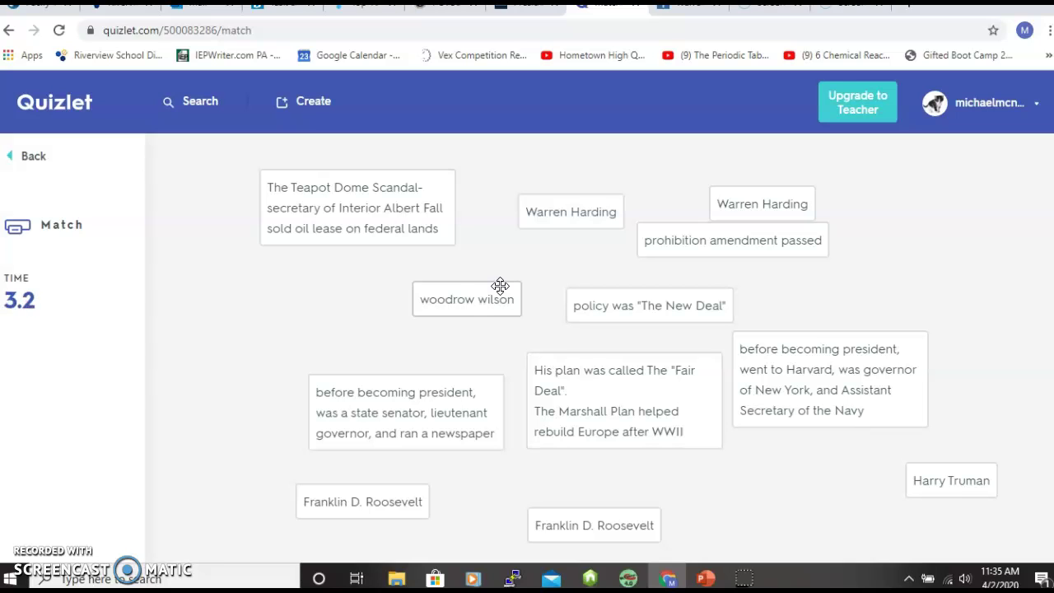
drag(446, 303, 298, 321)
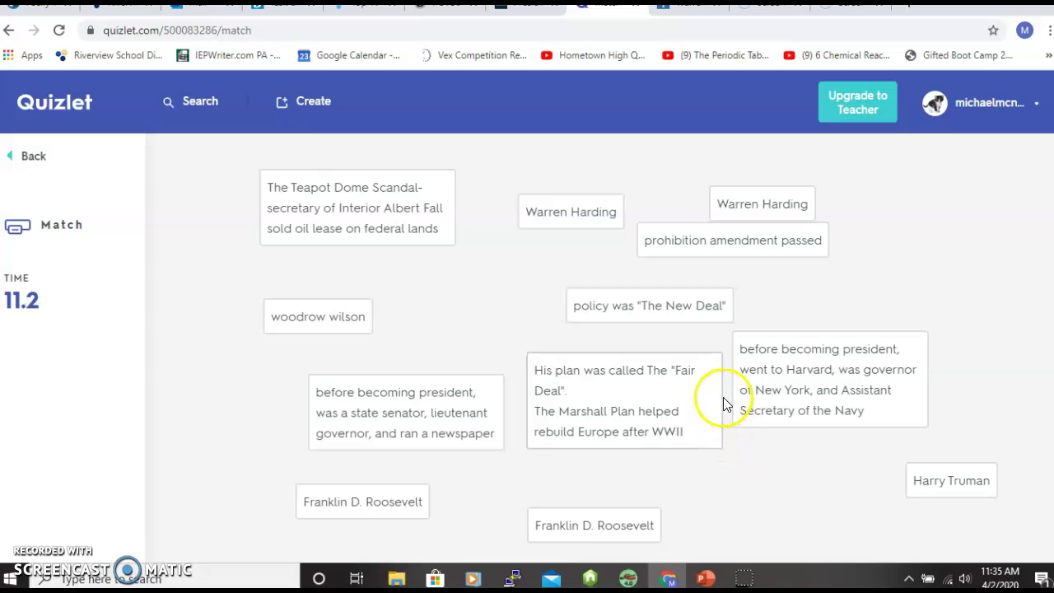
drag(347, 214, 293, 211)
drag(543, 214, 479, 206)
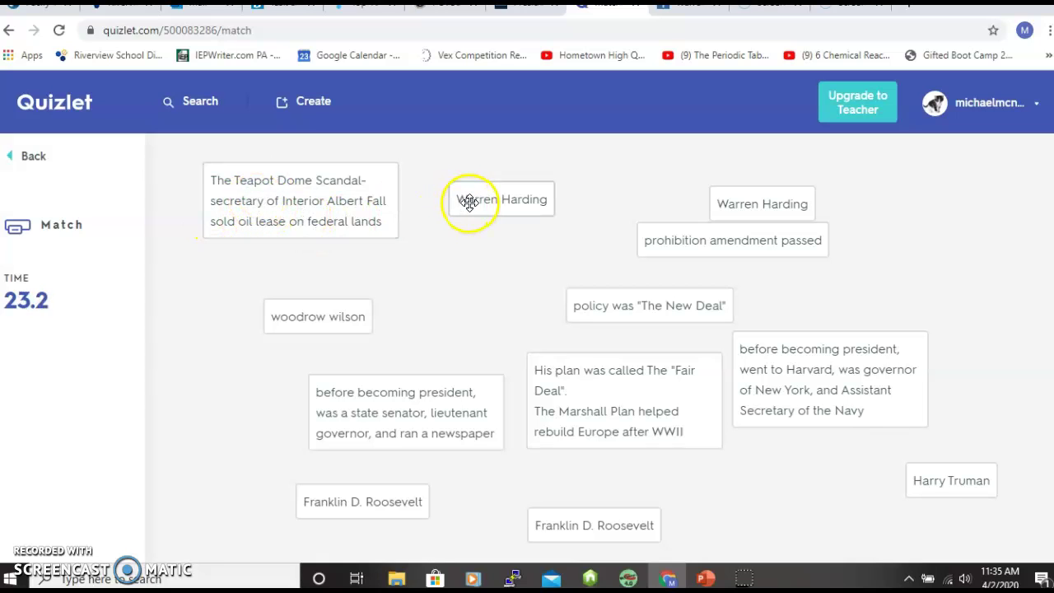
drag(471, 204, 447, 202)
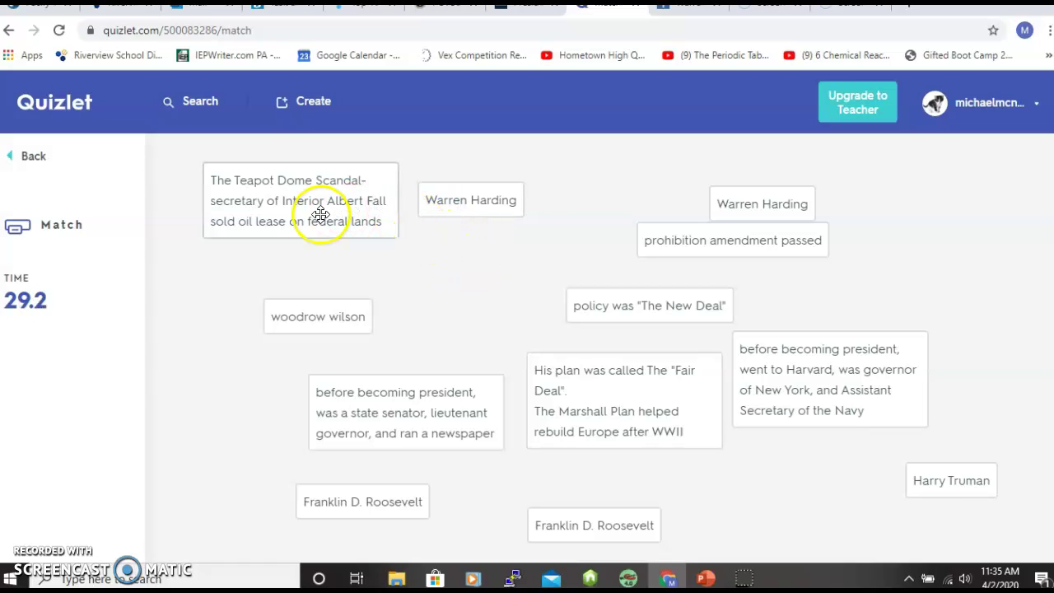
drag(456, 205, 444, 204)
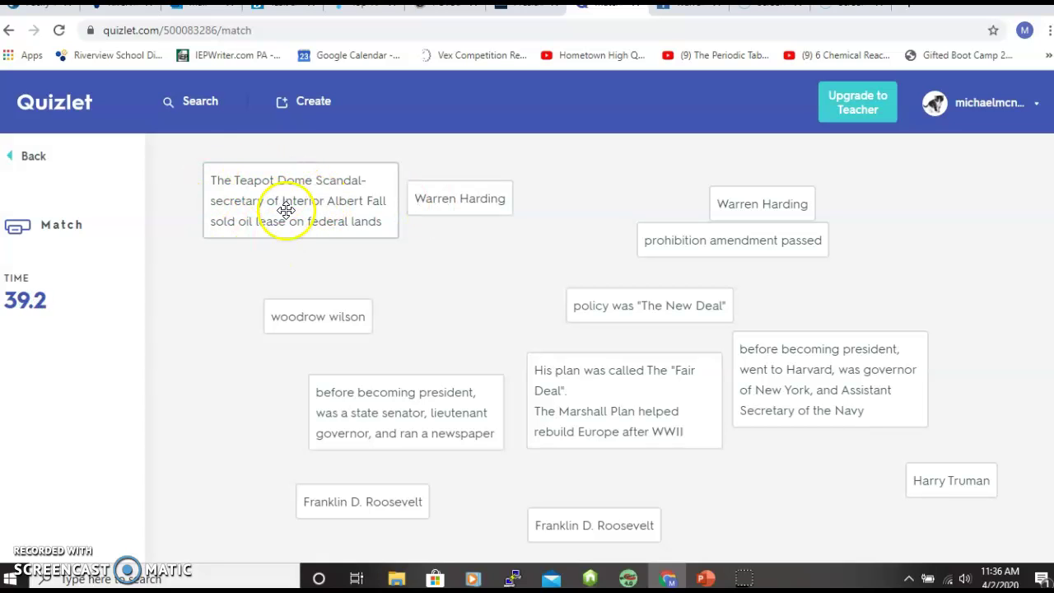
mouse_move(456, 211)
mouse_down()
mouse_move(450, 200)
mouse_move(455, 211)
mouse_up()
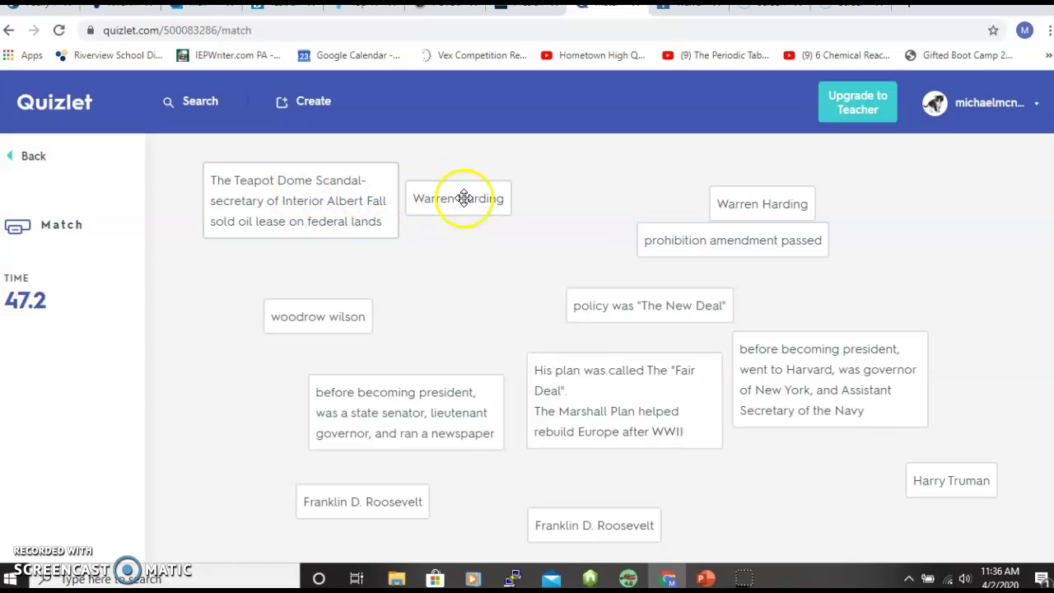
drag(459, 197, 339, 191)
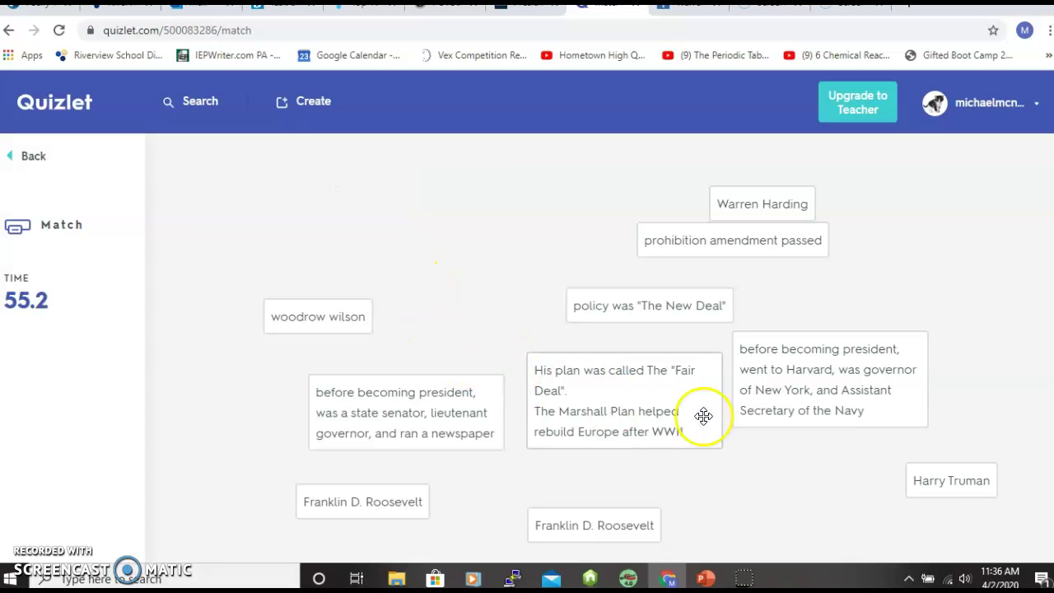
Pair a Franklin D. Roosevelt tile with the Harvard and governor of New York tile, and leave the Match game
drag(376, 501, 391, 400)
drag(390, 336, 308, 216)
drag(879, 402, 506, 232)
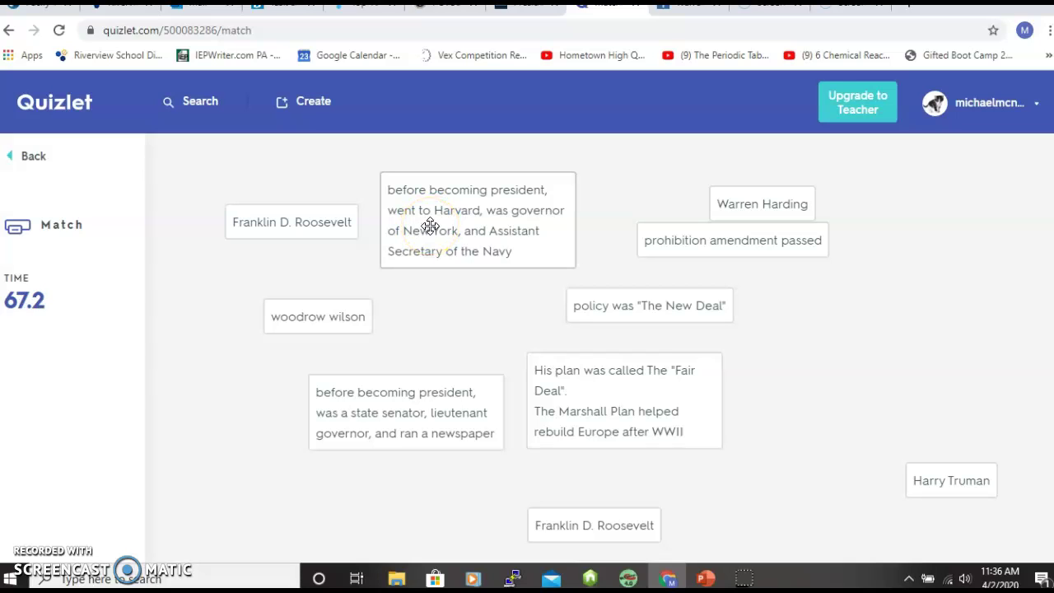
drag(429, 226, 366, 225)
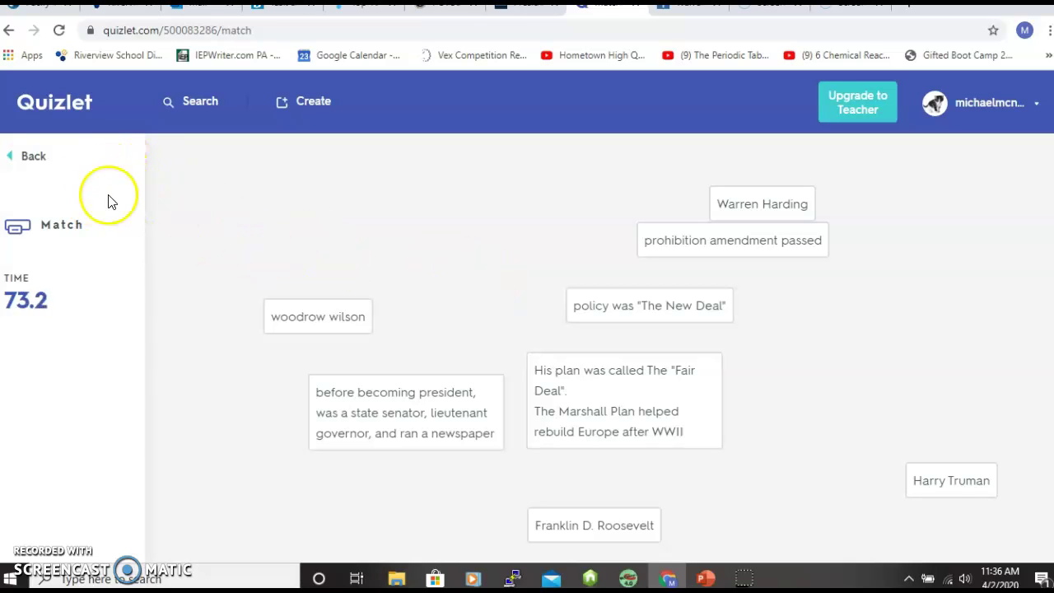
click(33, 158)
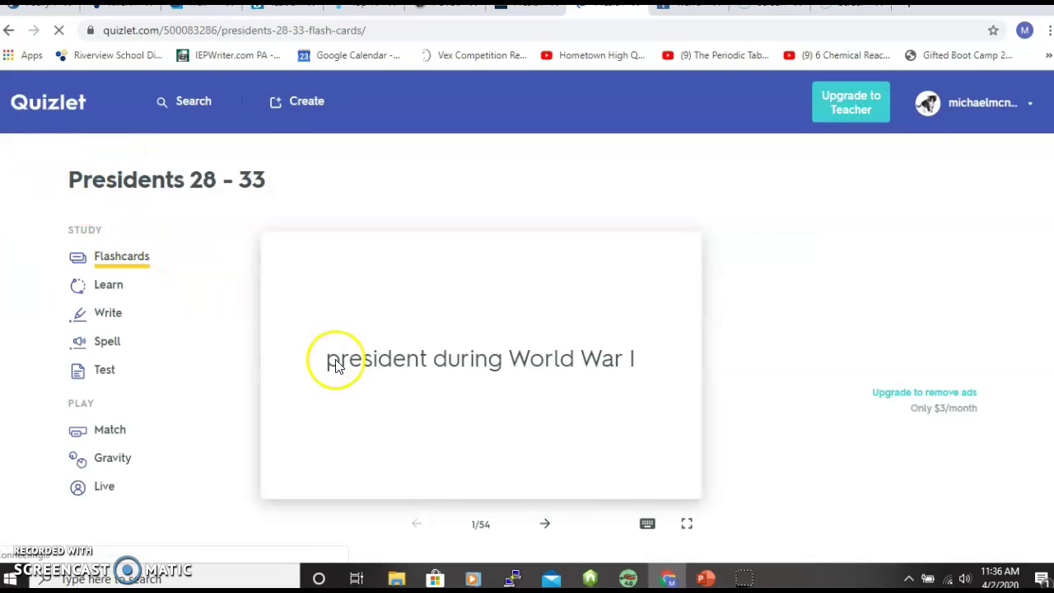
Show where the set's additional options such as Print are found, and return to its study modes
scroll(325, 358, down, 1)
scroll(318, 355, down, 1)
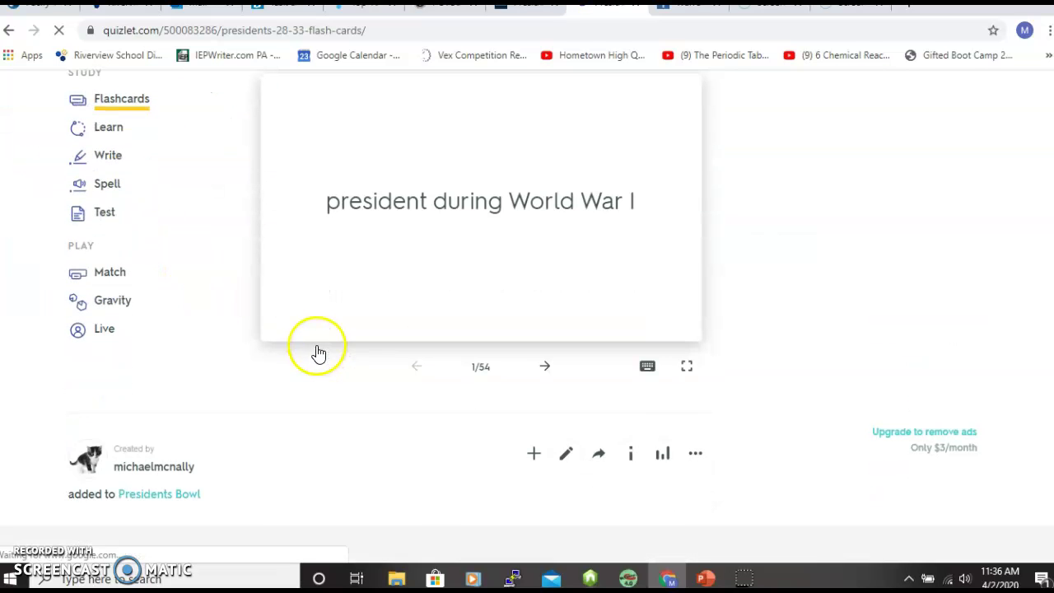
click(695, 457)
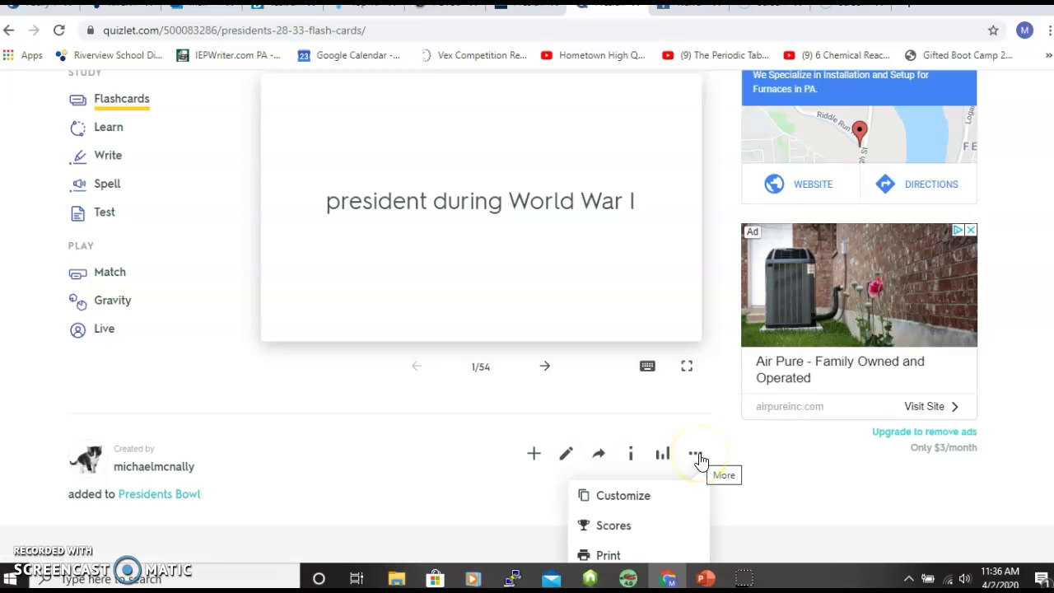
scroll(683, 482, down, 1)
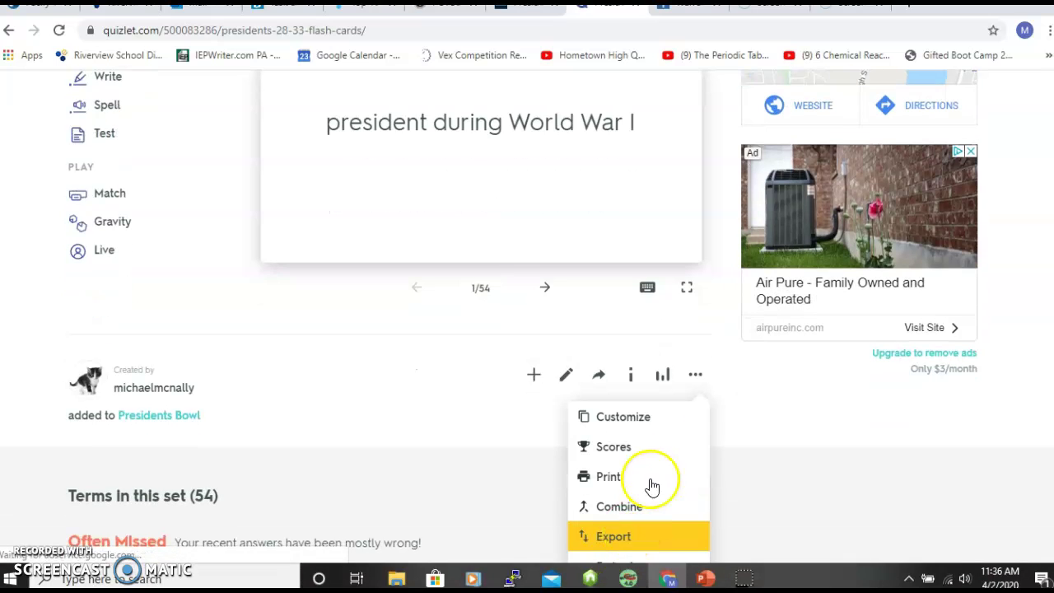
click(339, 420)
scroll(339, 418, up, 2)
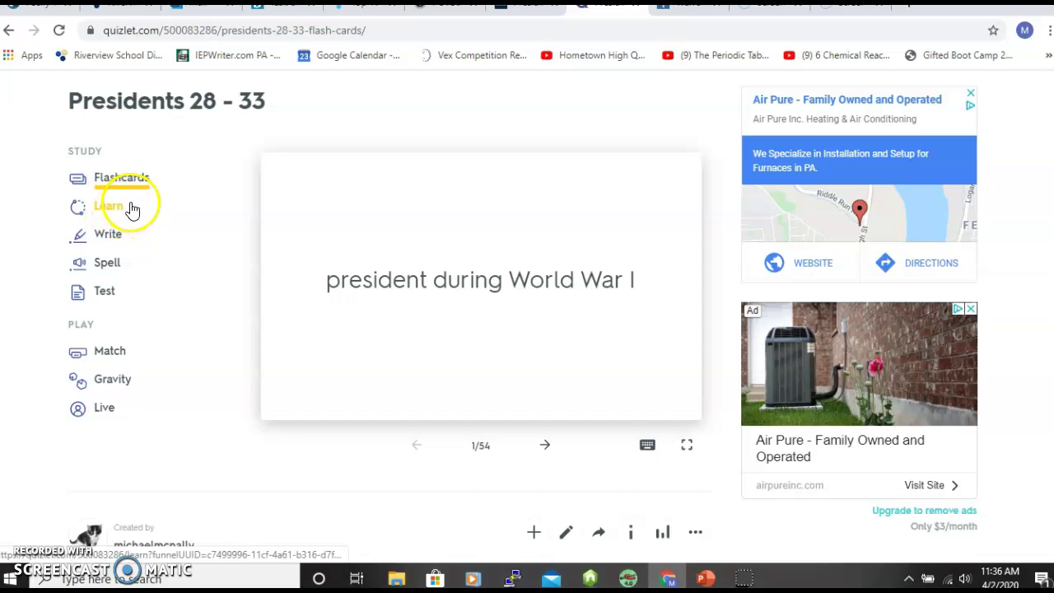
Open the set's Flashcards mode and flip the "president during World War I" card to its definition
click(112, 355)
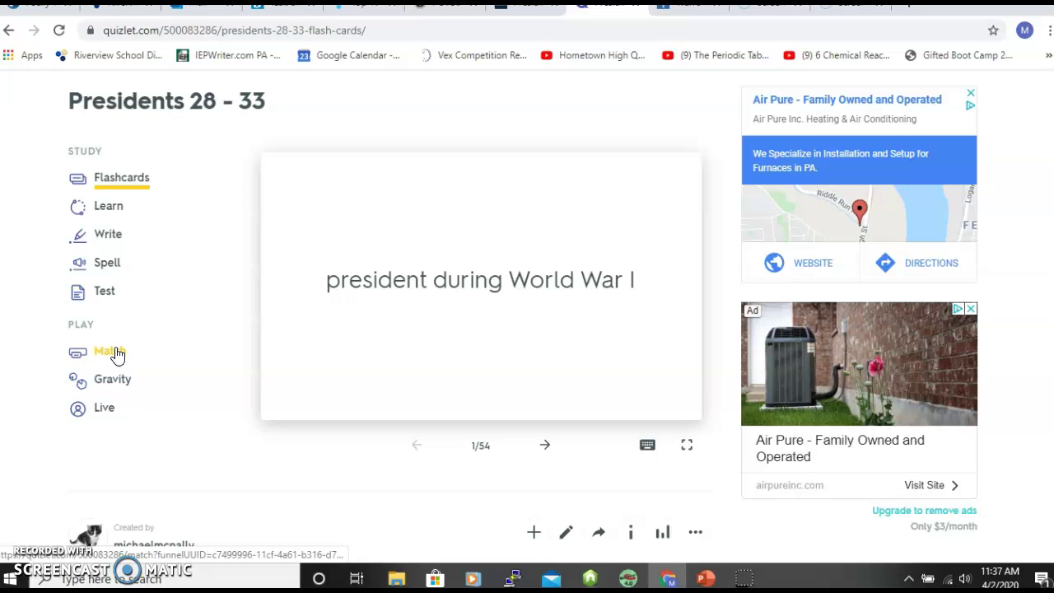
click(126, 348)
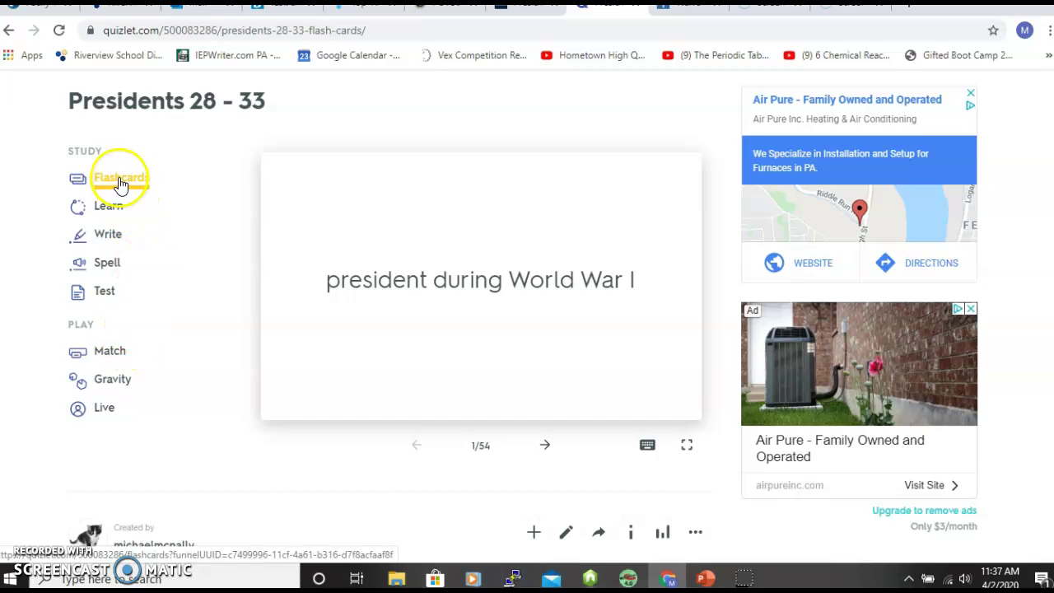
click(118, 260)
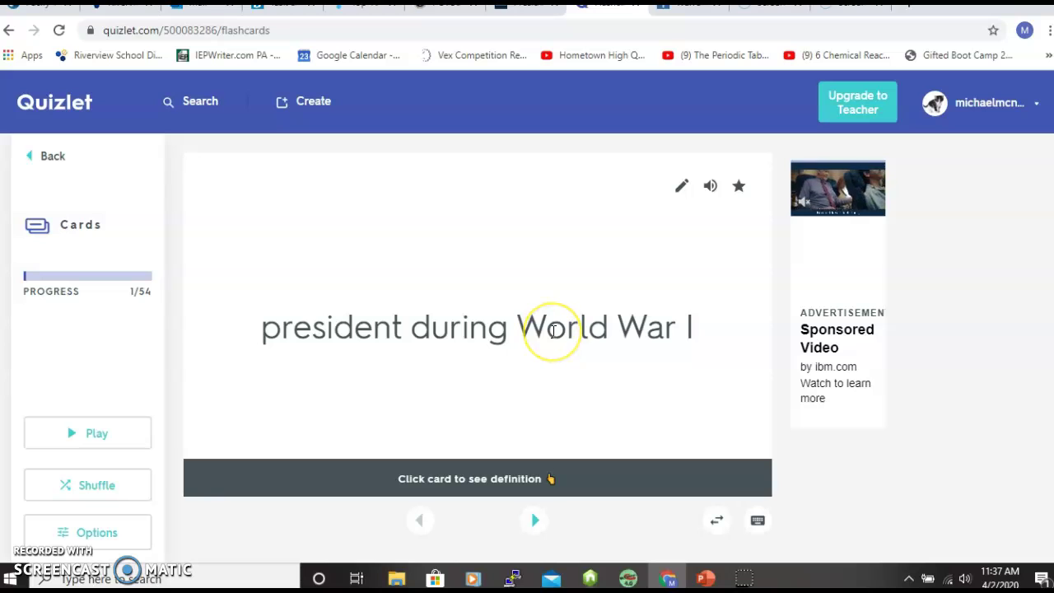
scroll(523, 330, down, 1)
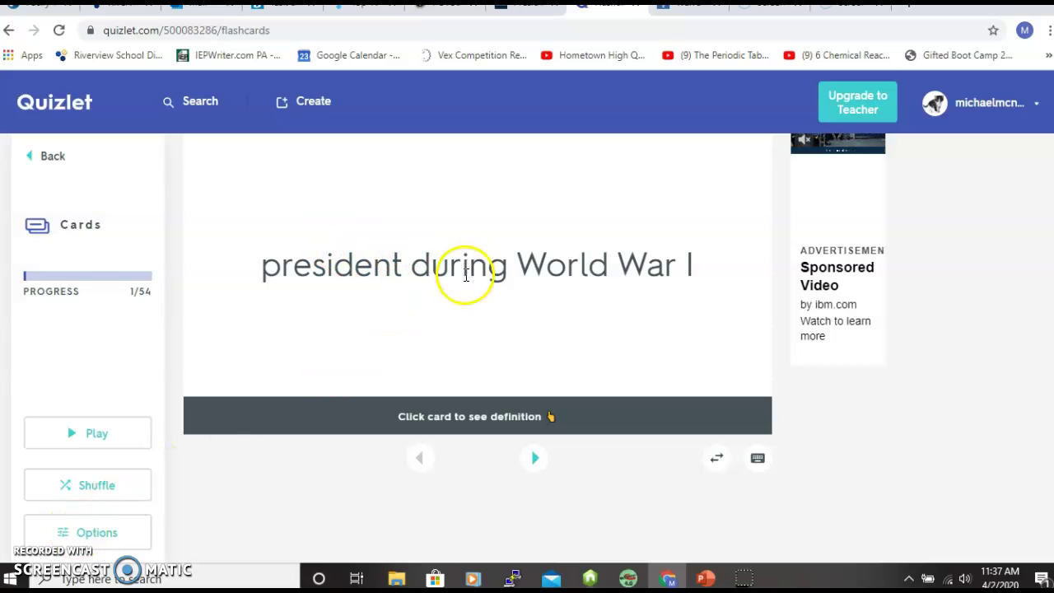
scroll(470, 272, up, 1)
scroll(470, 273, down, 1)
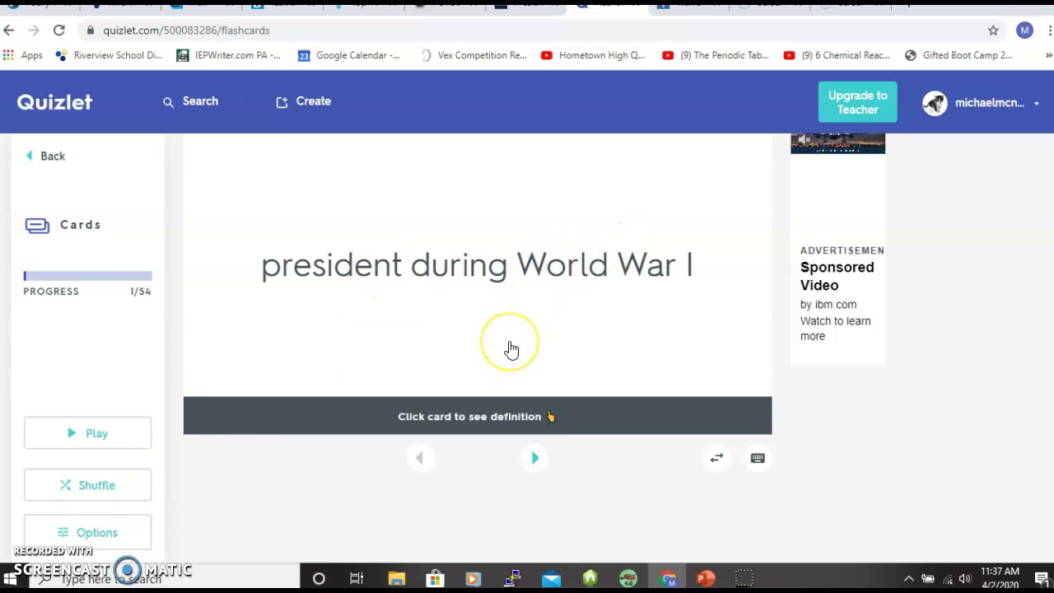
click(511, 349)
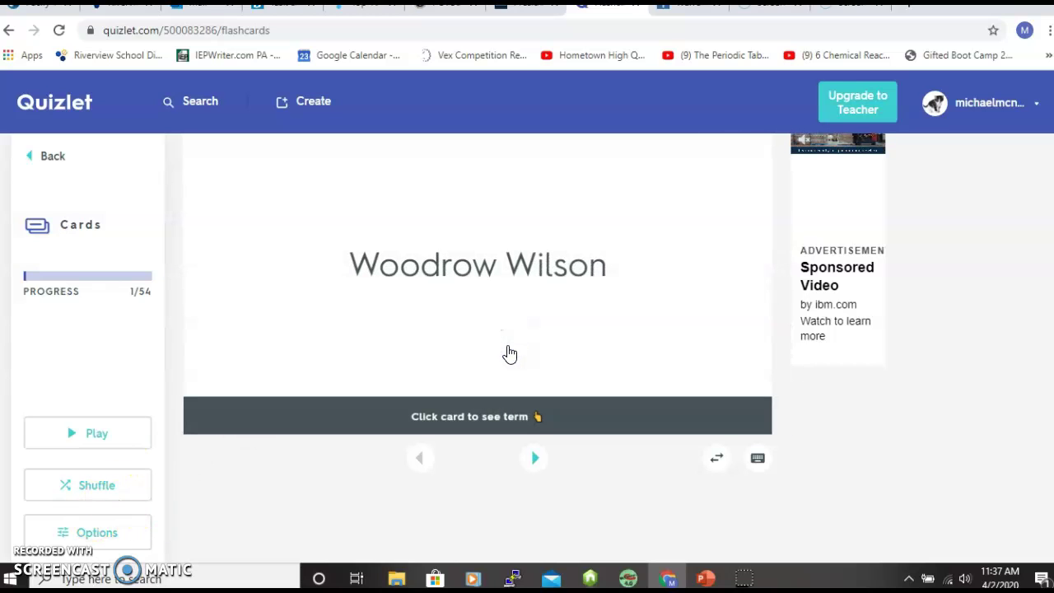
Advance to the second flashcard and star the "proponent of the League of Nations" card
scroll(505, 353, up, 1)
click(738, 191)
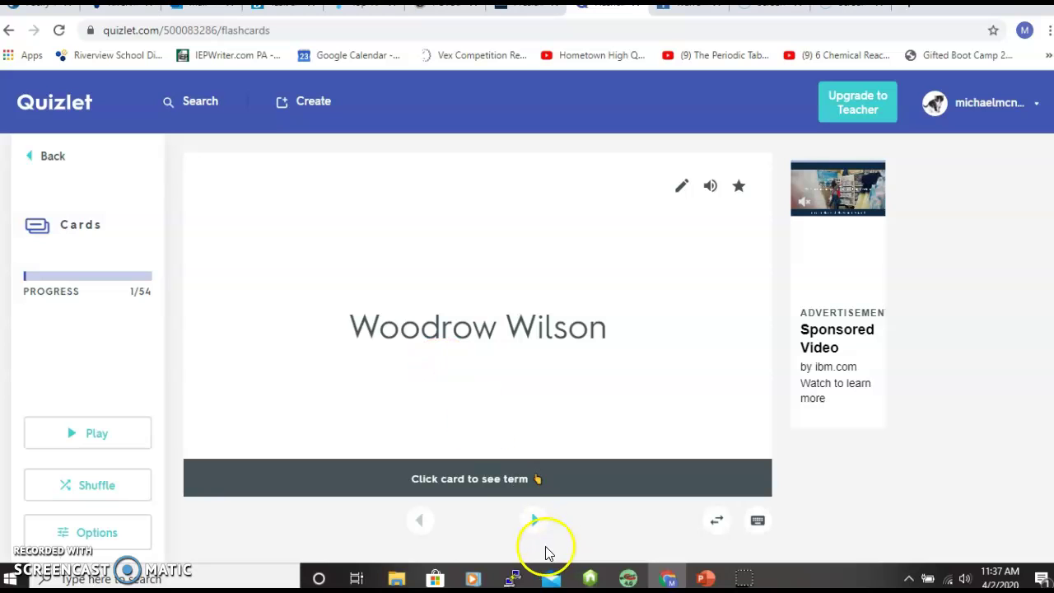
click(534, 521)
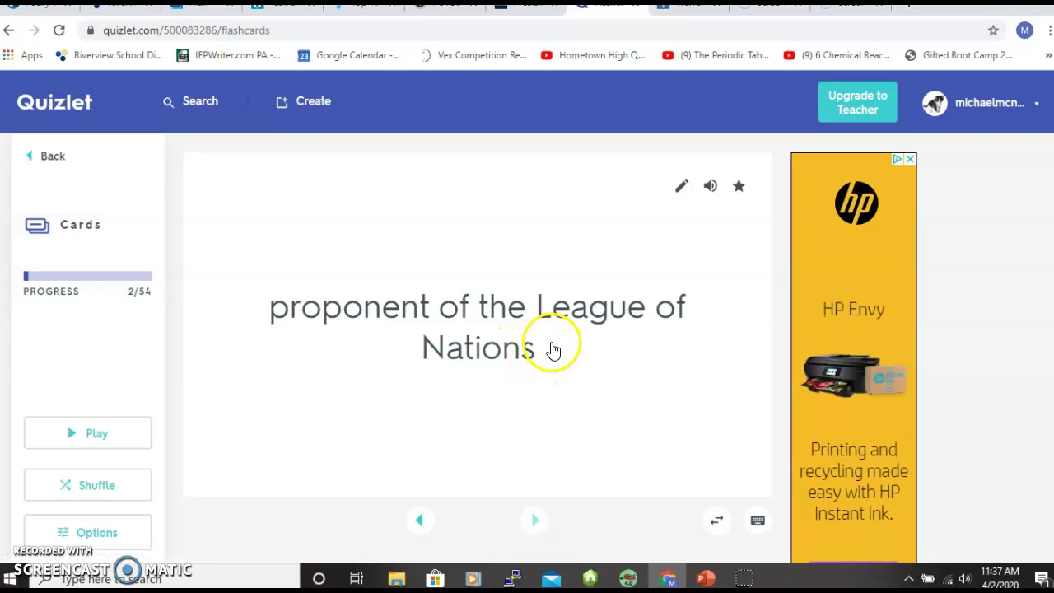
click(741, 189)
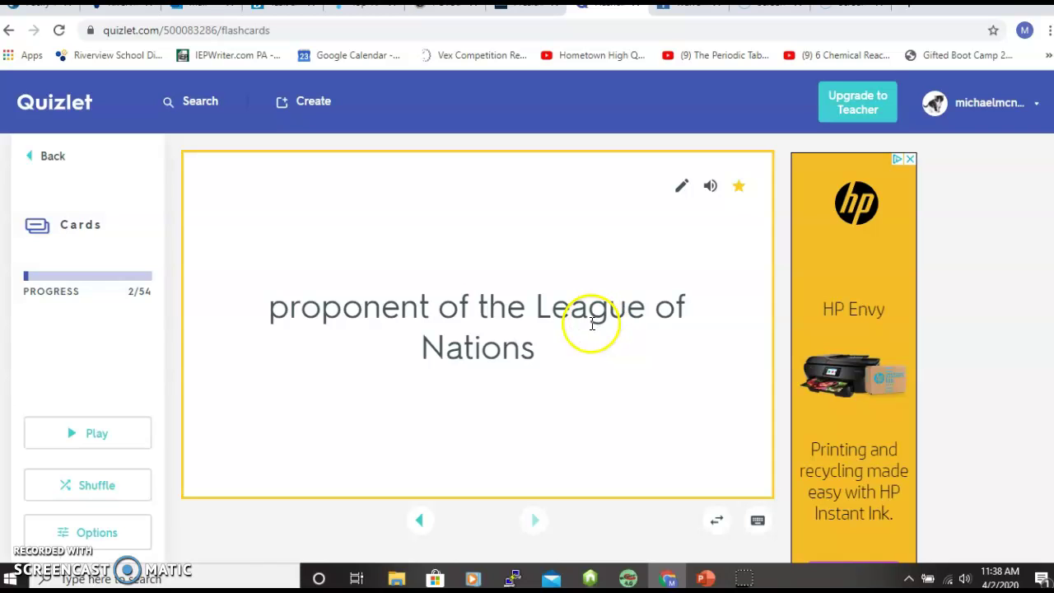
Advance to the third flashcard, star "Amendments 16,17, 18, and 19 passed" and flip it to its definition
click(532, 520)
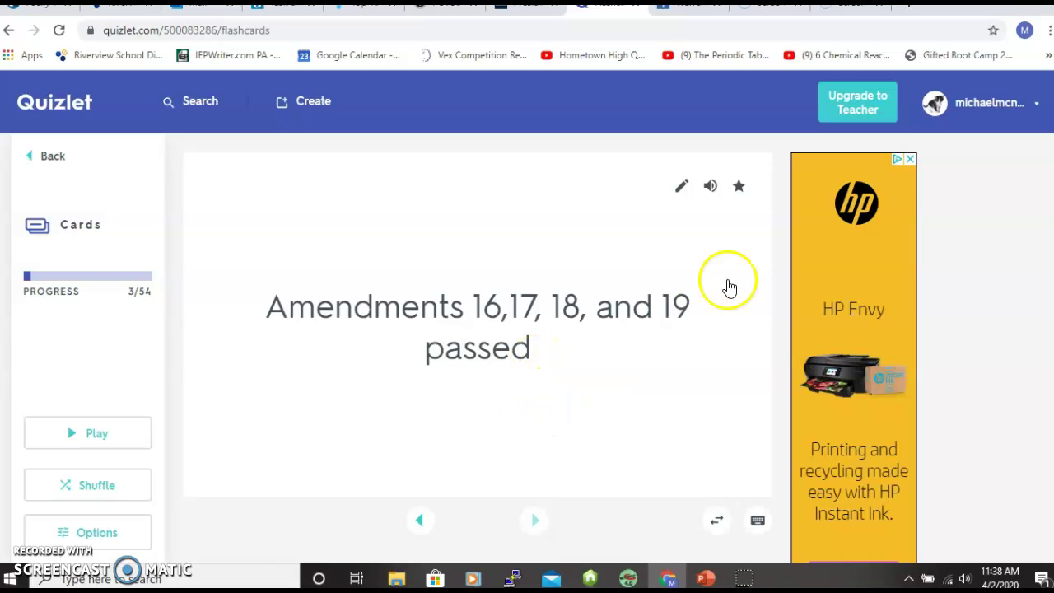
click(735, 197)
click(489, 428)
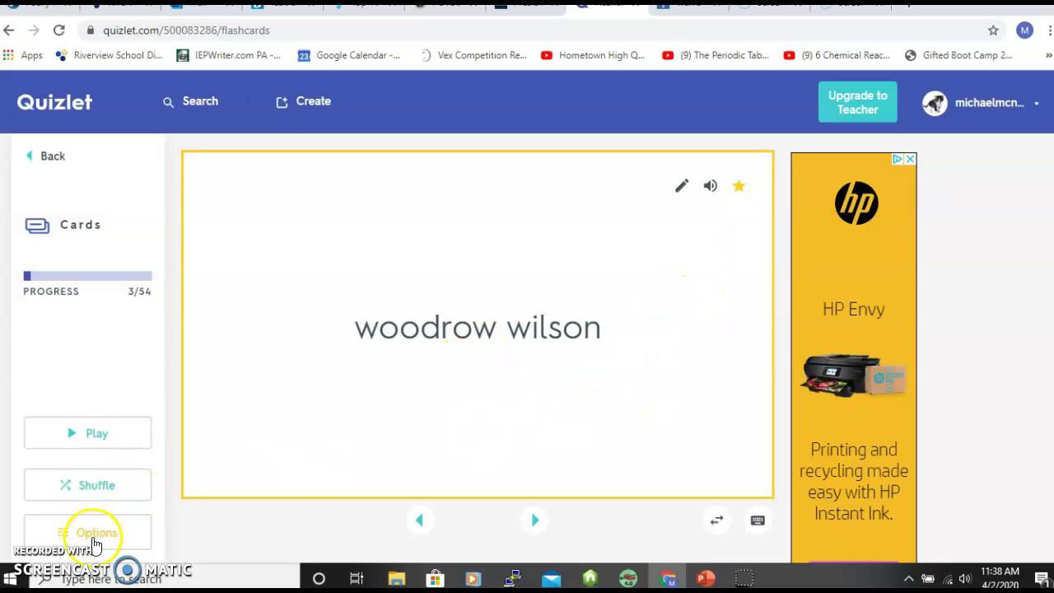
Limit the flashcards to starred terms, start the starred cards over and flip the first one to its definition
click(95, 541)
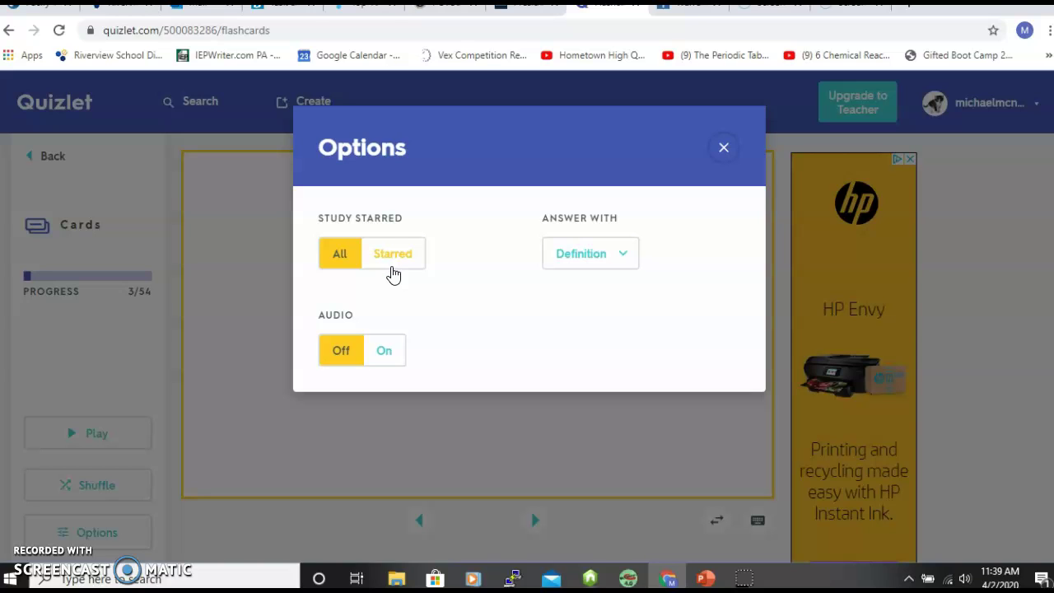
click(393, 271)
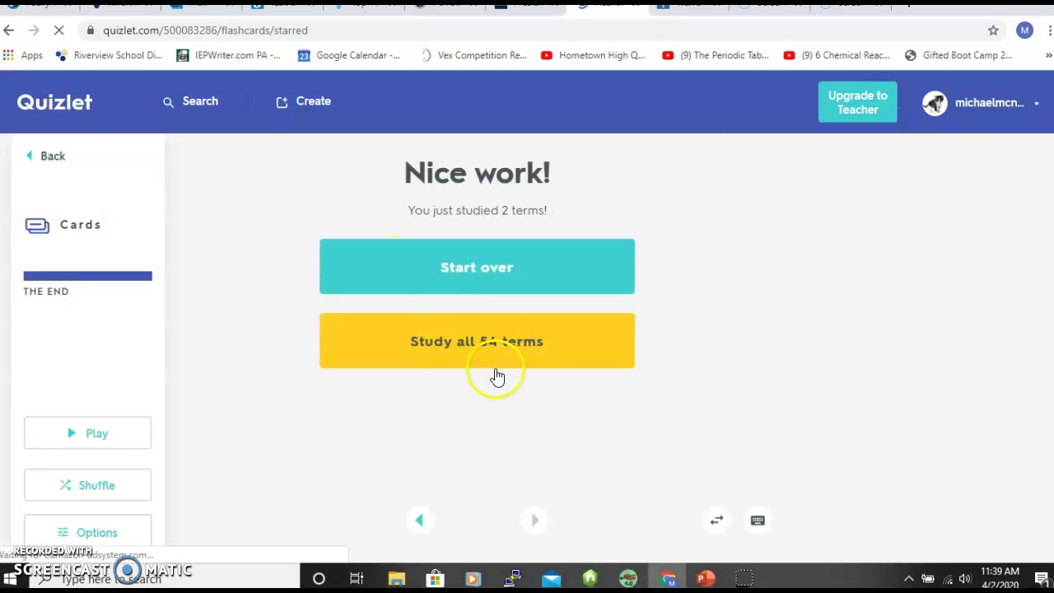
click(466, 268)
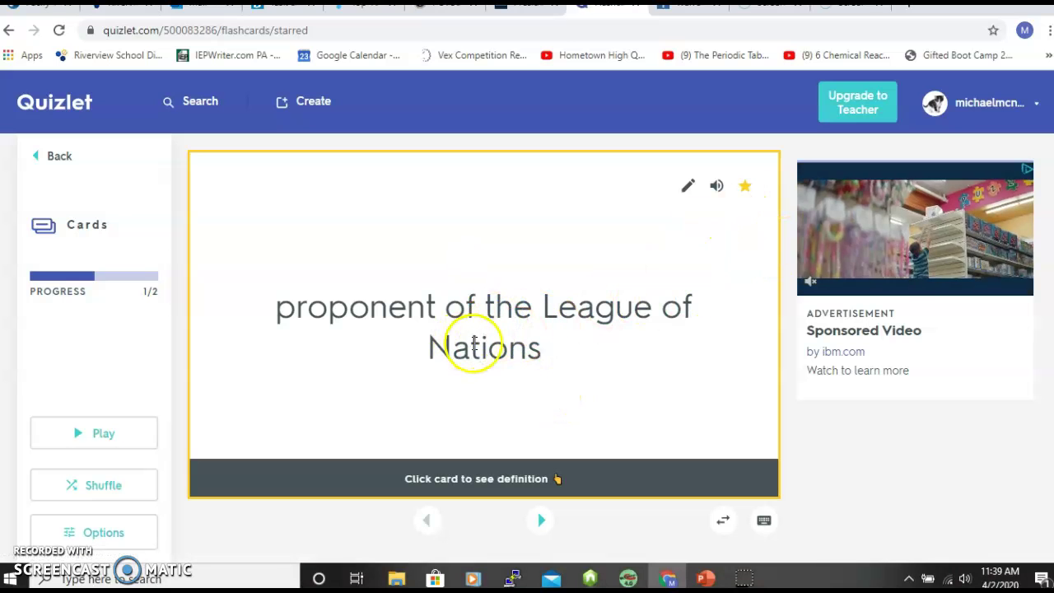
click(521, 383)
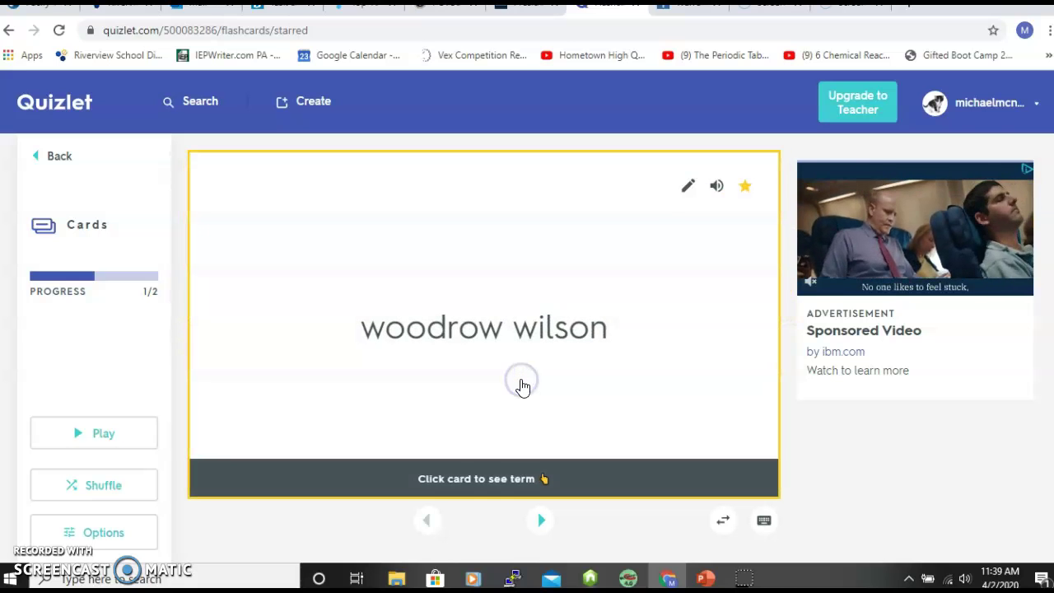
Remove the star from the "proponent of the League of Nations" flashcard
click(747, 190)
click(747, 194)
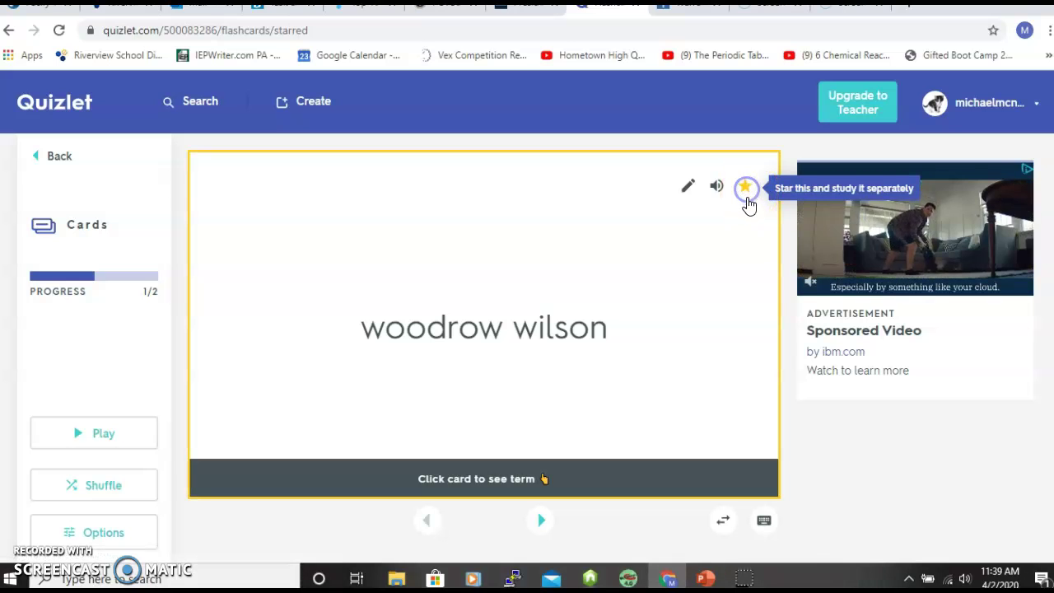
click(747, 194)
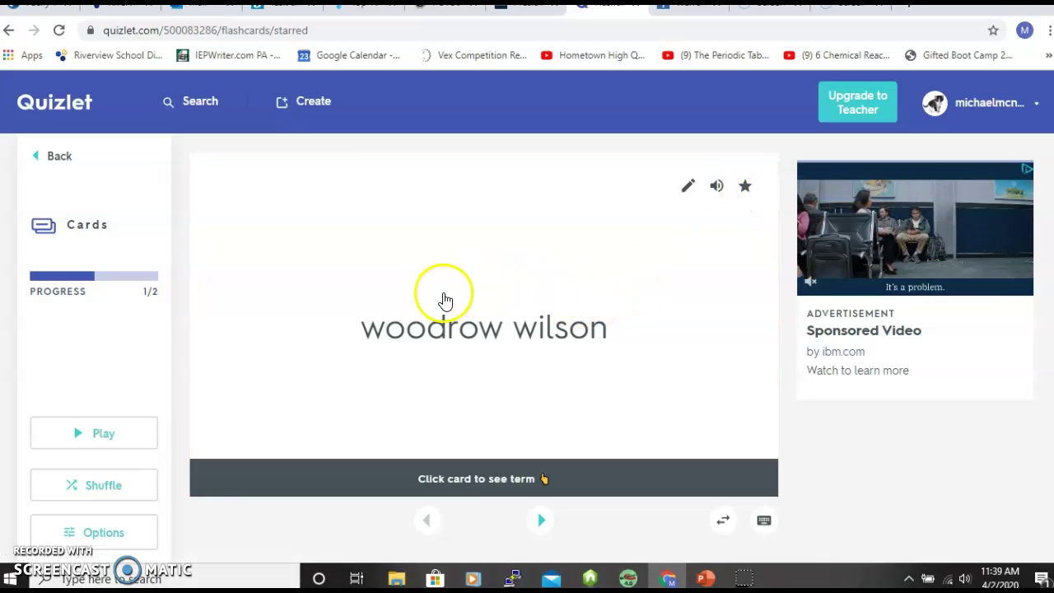
Review the Answer With choices in the flashcard options, close the options unchanged and return to the set
click(98, 537)
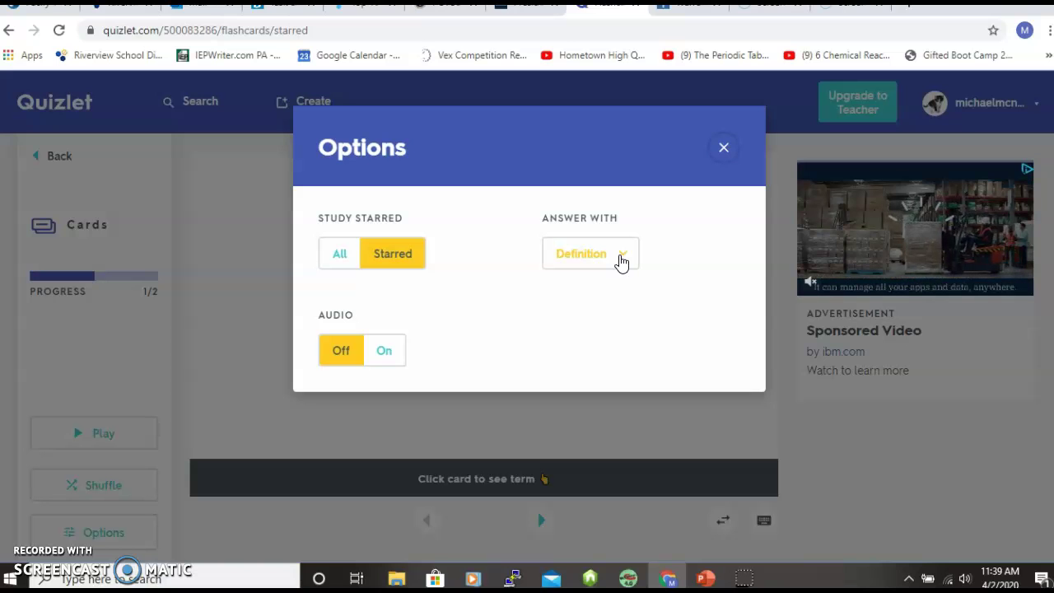
click(621, 261)
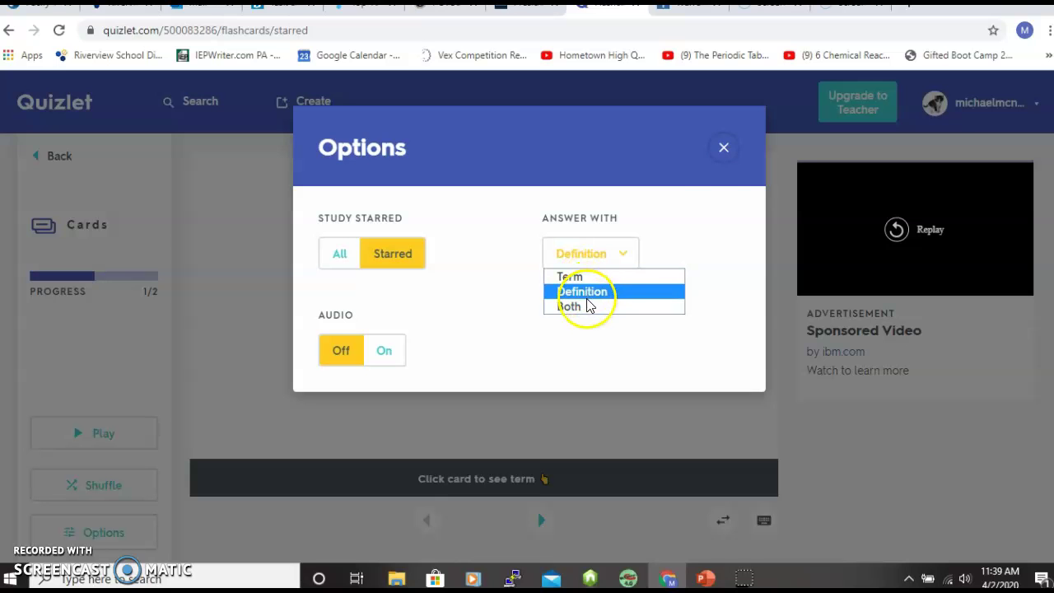
click(723, 149)
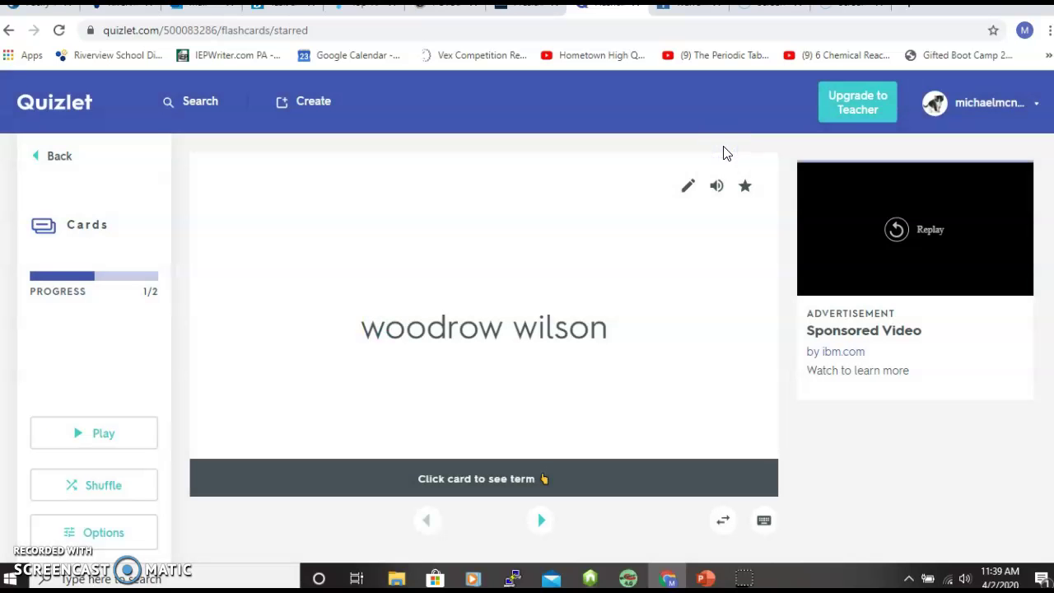
click(58, 157)
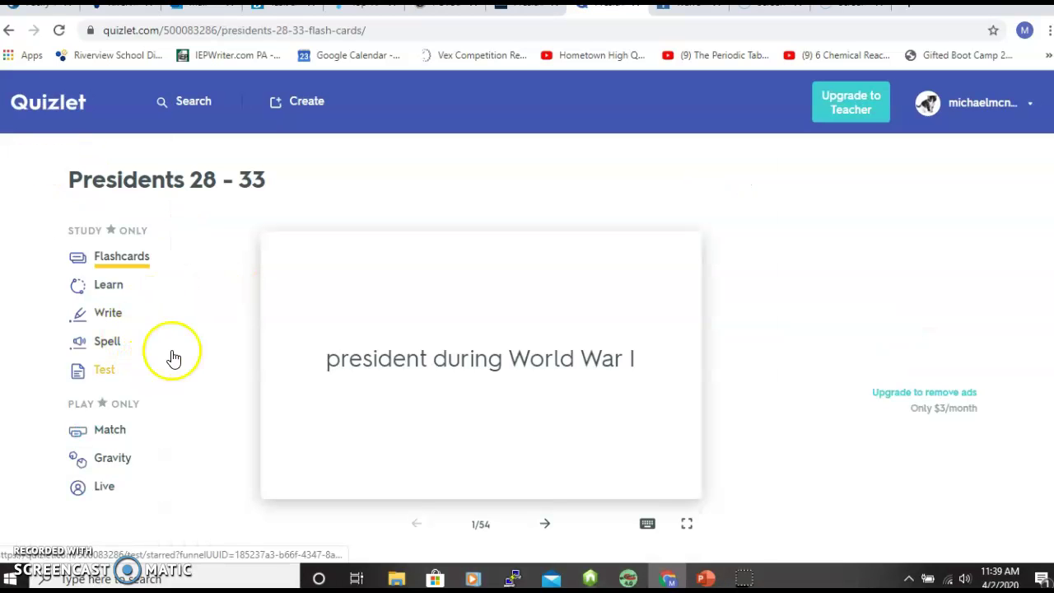
Try to play Match with only the starred terms, and return to the set
scroll(716, 540, down, 1)
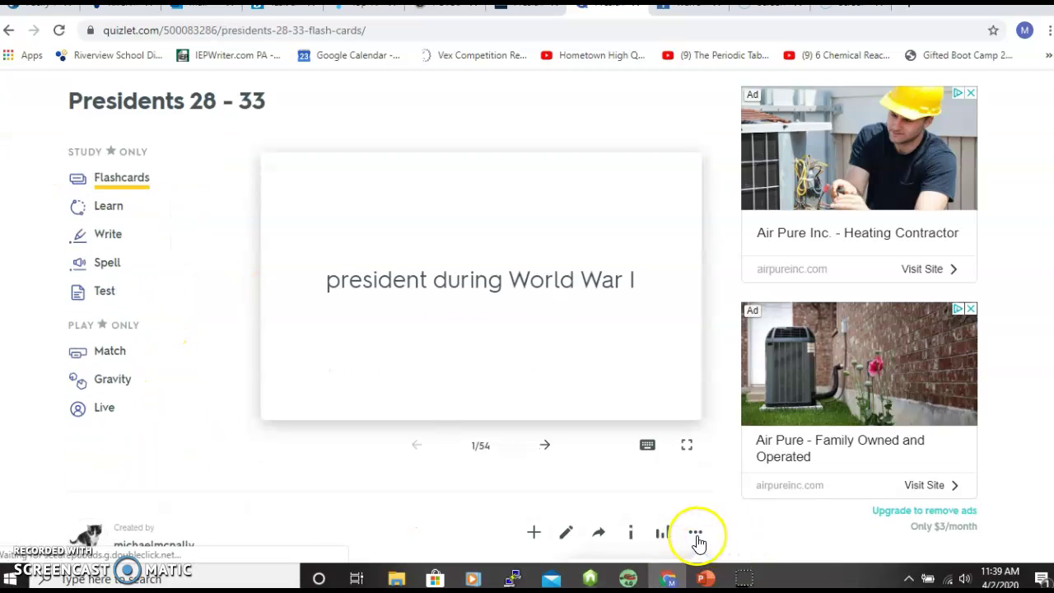
click(111, 211)
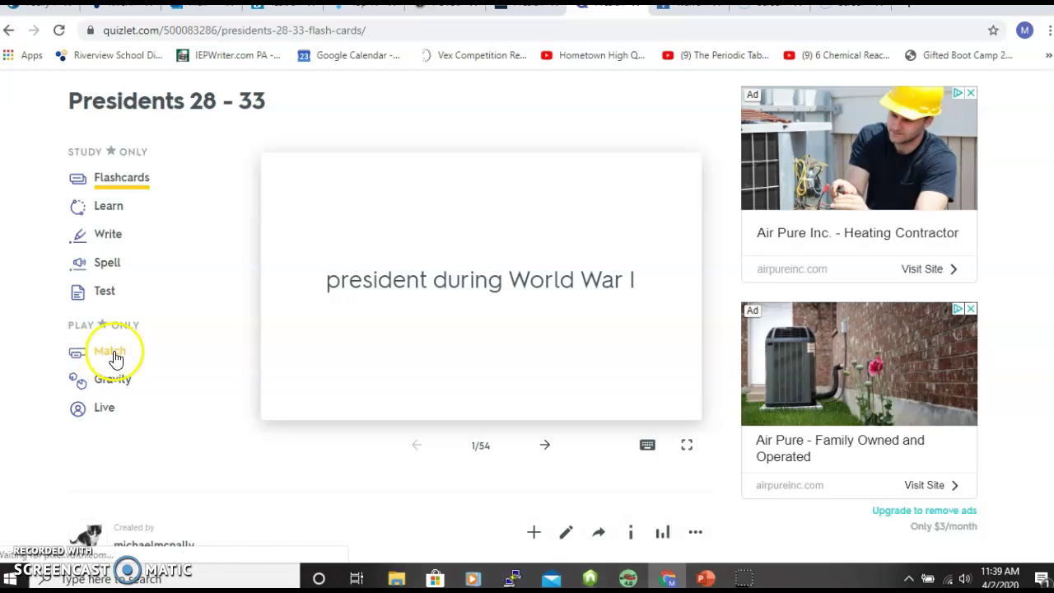
click(105, 184)
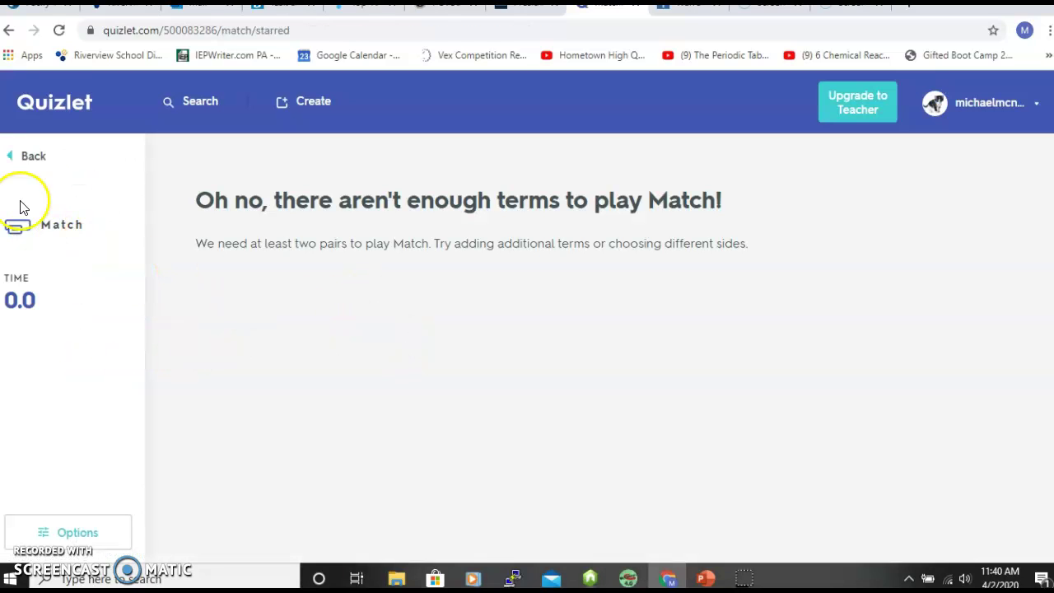
click(33, 155)
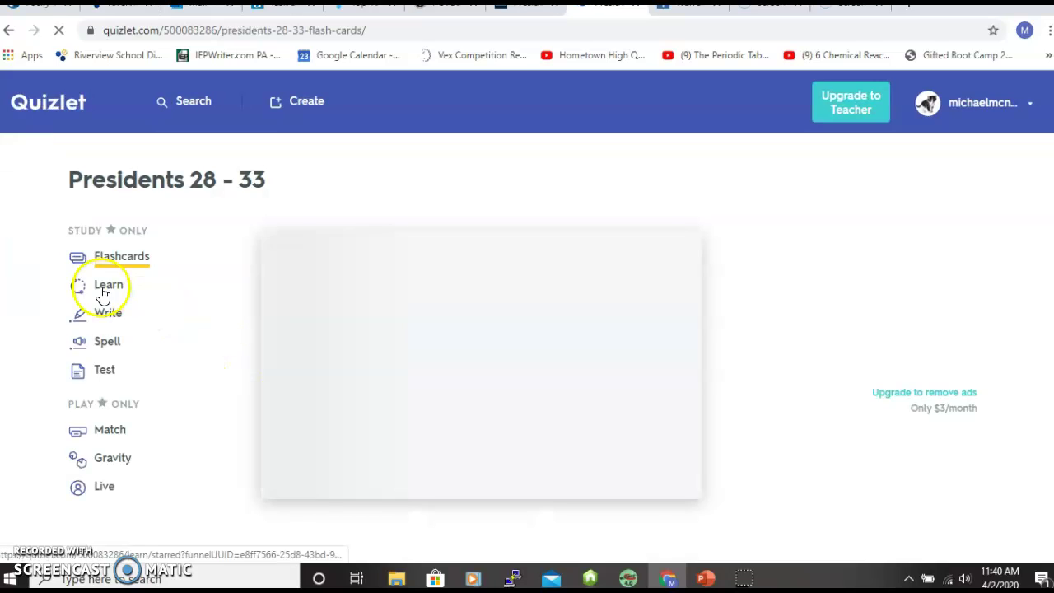
Reopen the Match game and set it to study all terms
click(114, 426)
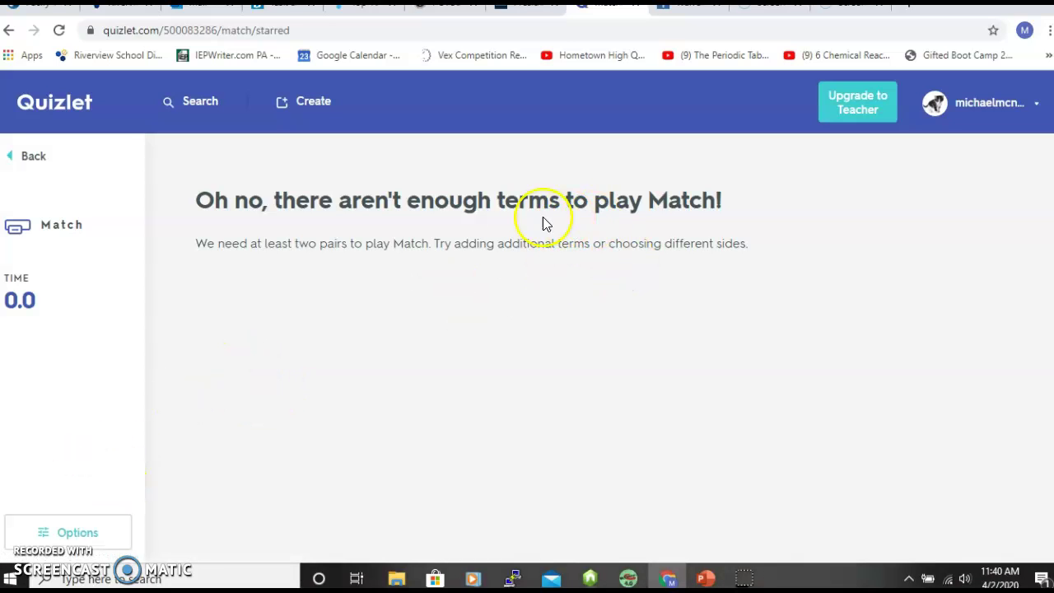
click(69, 533)
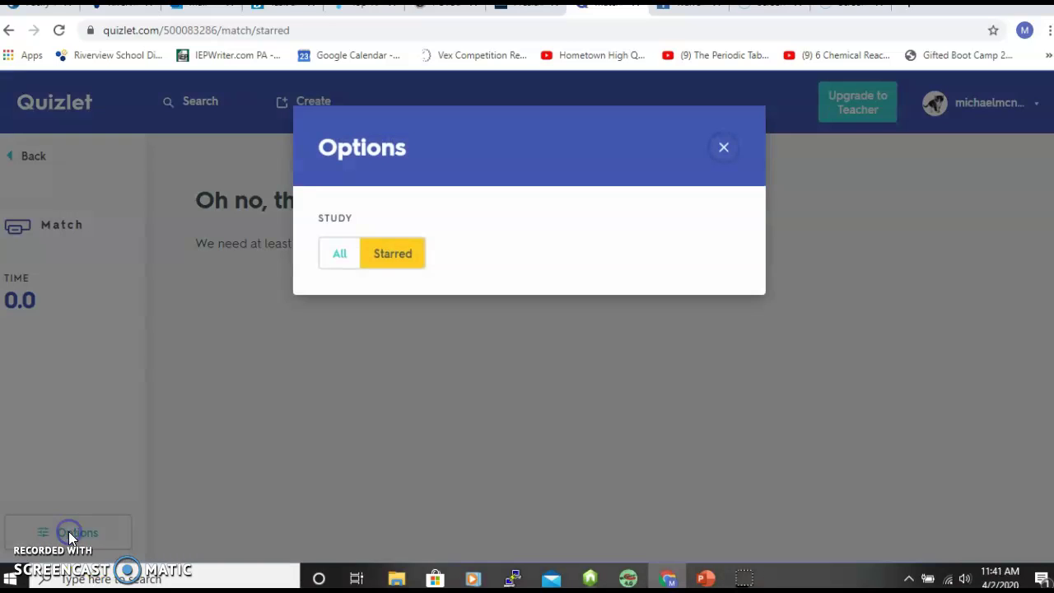
click(339, 253)
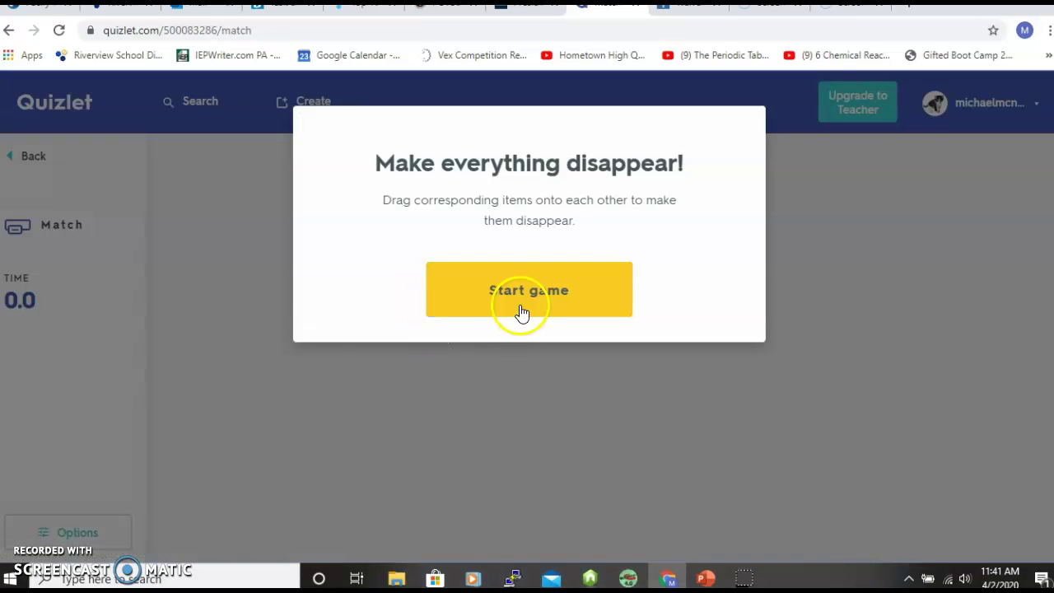
Start the Match game, pairing Harry Truman with the "Fair Deal" tile and Warren Harding with the Teapot Dome Scandal tile
click(525, 302)
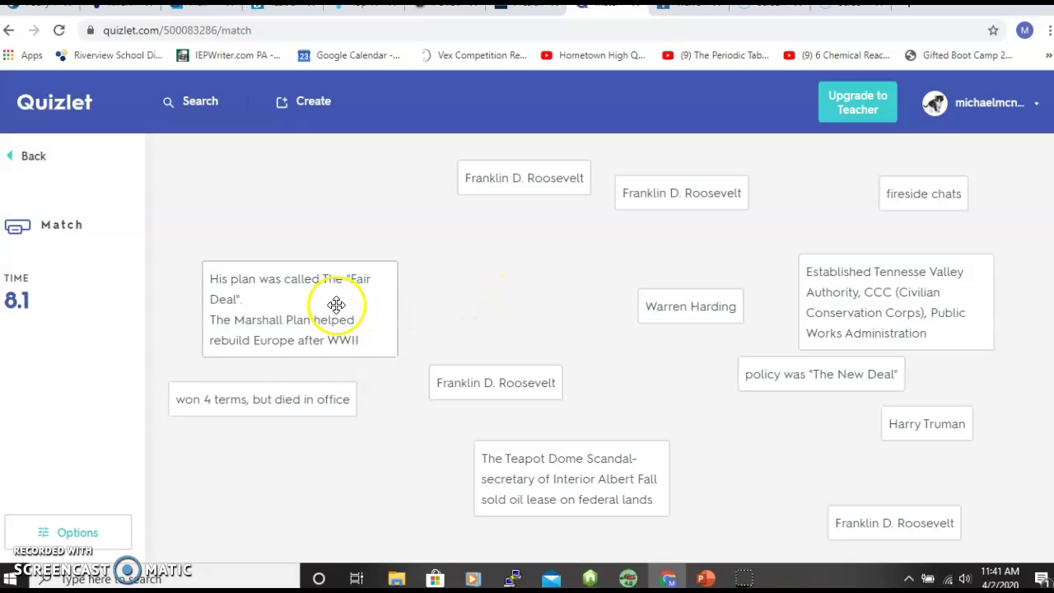
drag(901, 423, 394, 321)
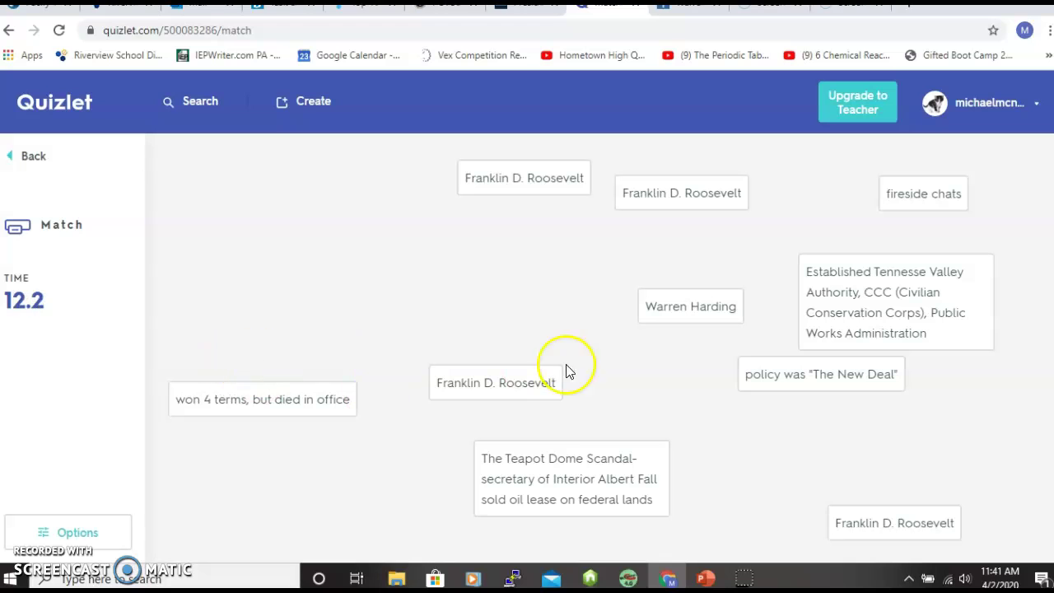
drag(553, 490, 675, 338)
Pair the Franklin D. Roosevelt tiles with the Tennessee Valley Authority, "The New Deal", fireside chats and 4 terms tiles
drag(490, 382, 845, 271)
drag(755, 376, 649, 205)
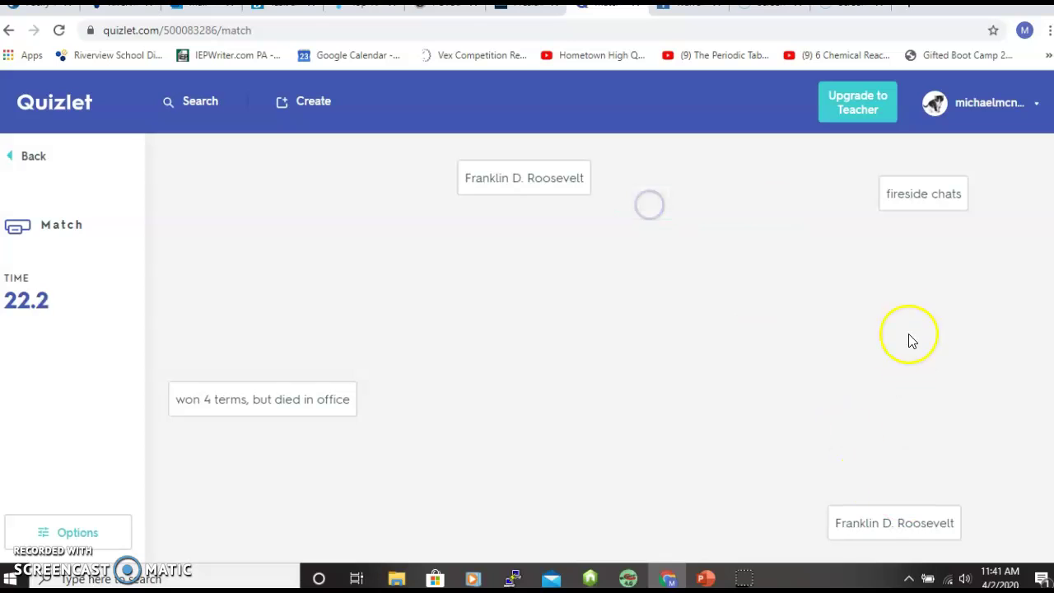
drag(895, 176, 477, 195)
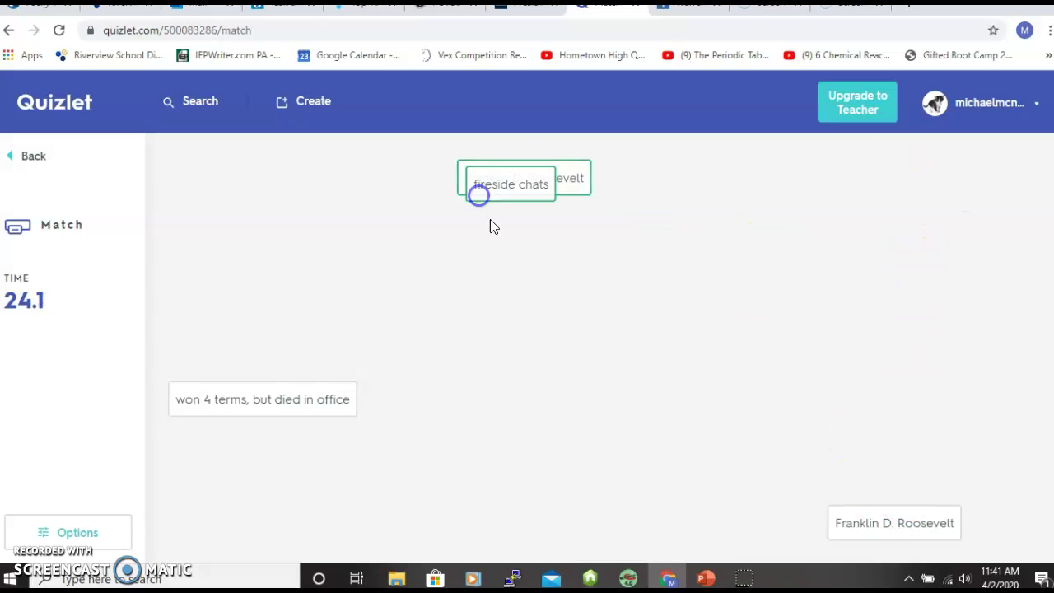
drag(865, 524, 219, 396)
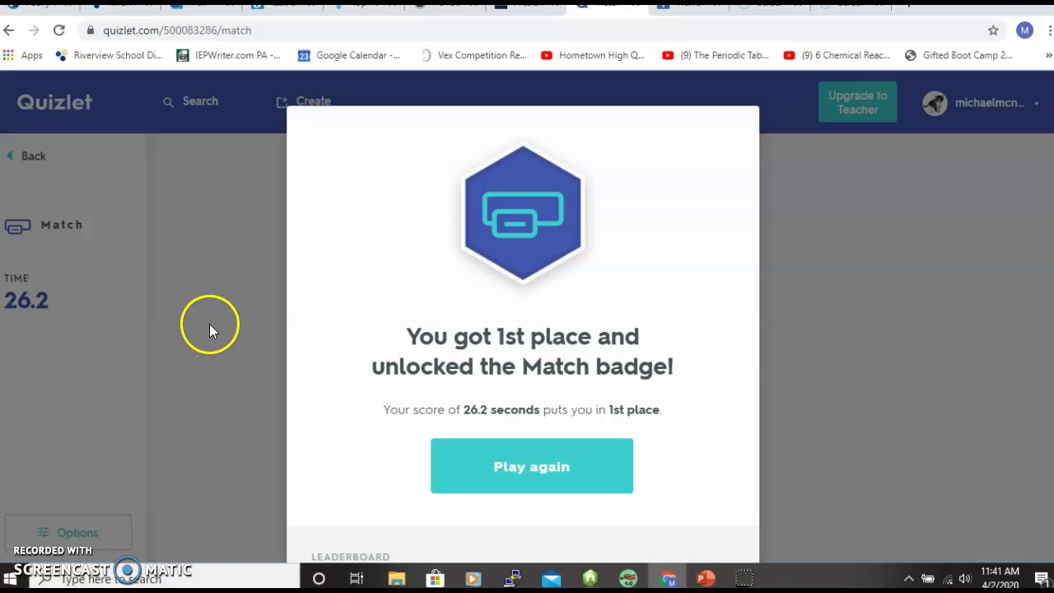
Leave the Match game for the set page and show its additional options and study modes
click(546, 456)
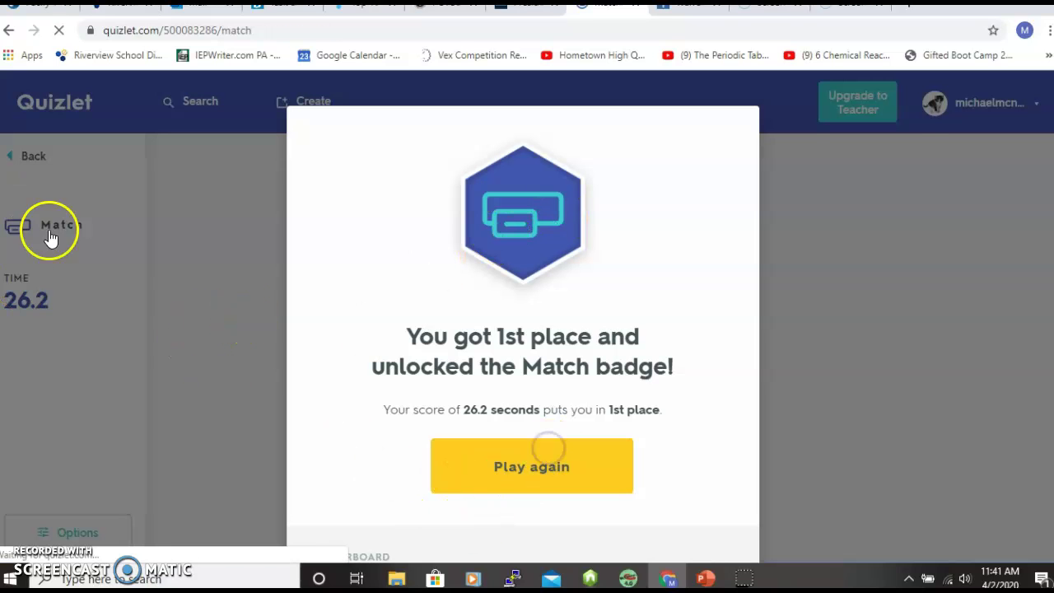
click(33, 156)
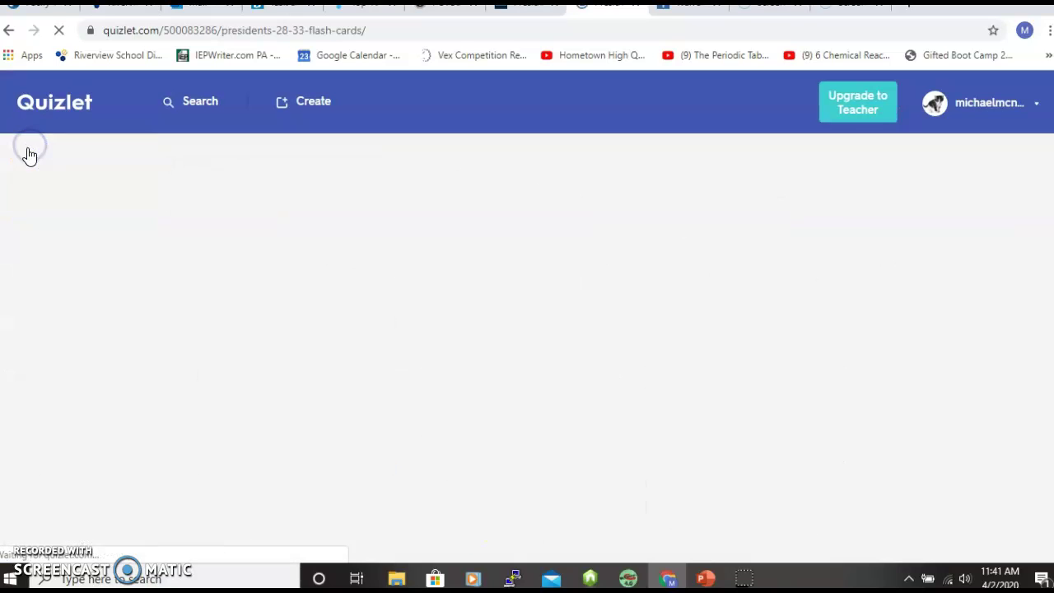
scroll(206, 383, down, 2)
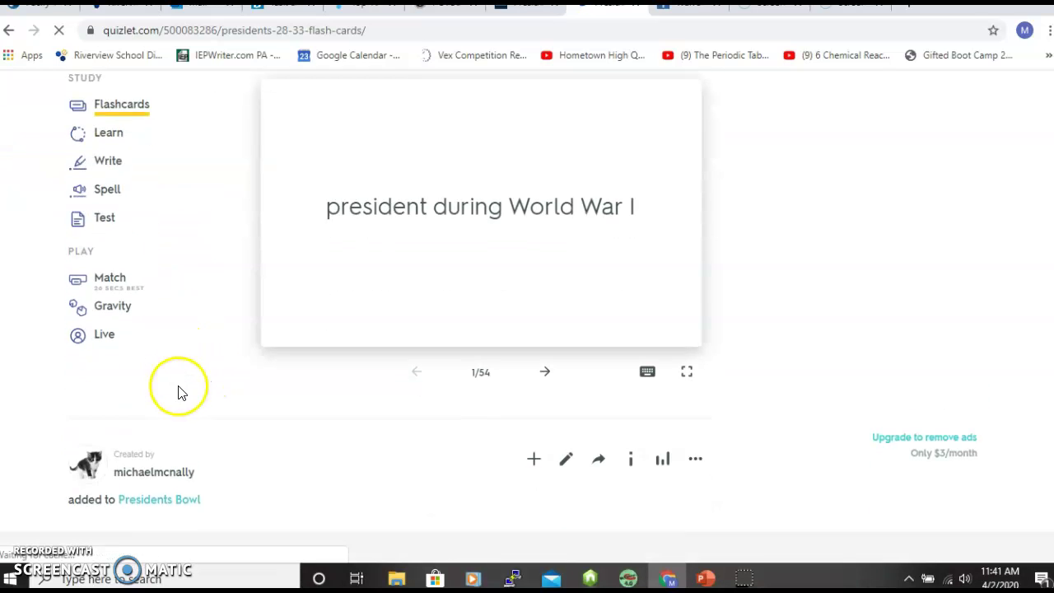
click(696, 454)
scroll(165, 272, up, 1)
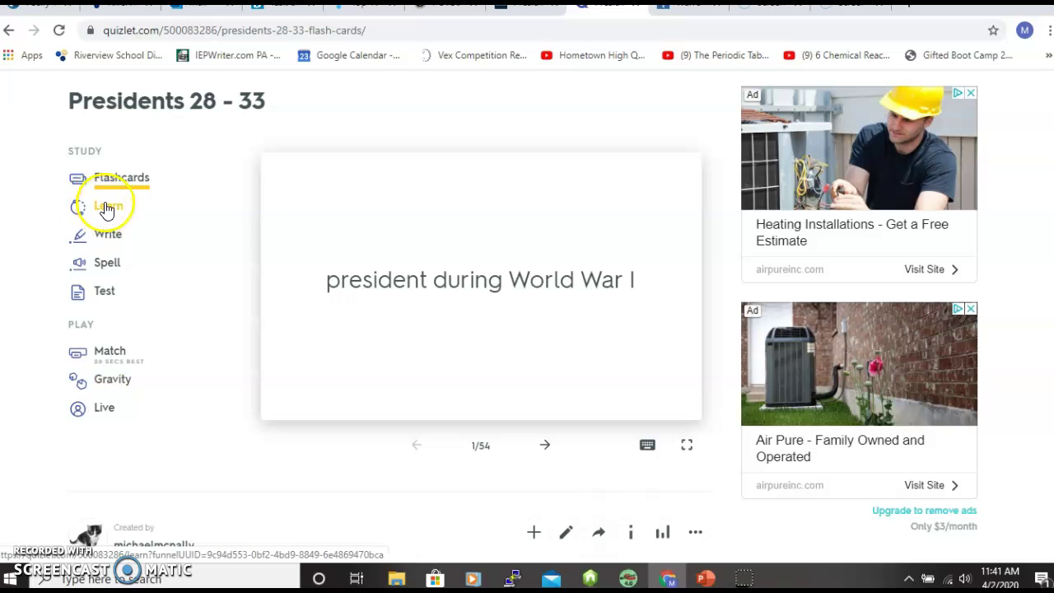